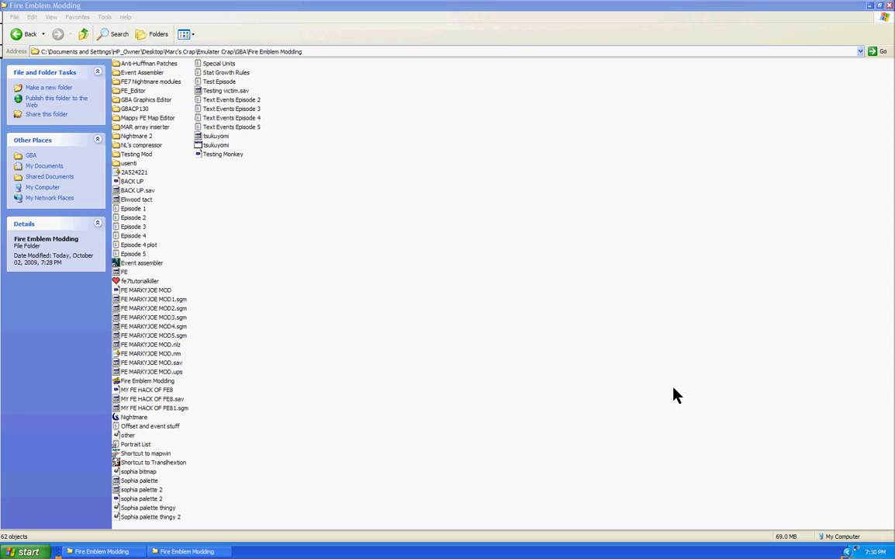
Step: Launch the MappyWin32 map editor from its mapwin shortcut and start a new map
{"action": "left_click", "coordinate": [155, 455]}
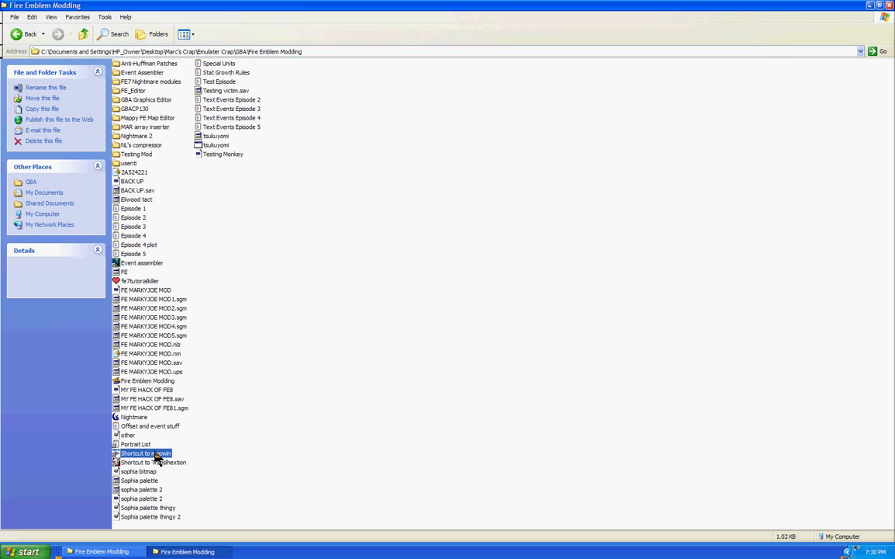
{"action": "double_click", "coordinate": [154, 456]}
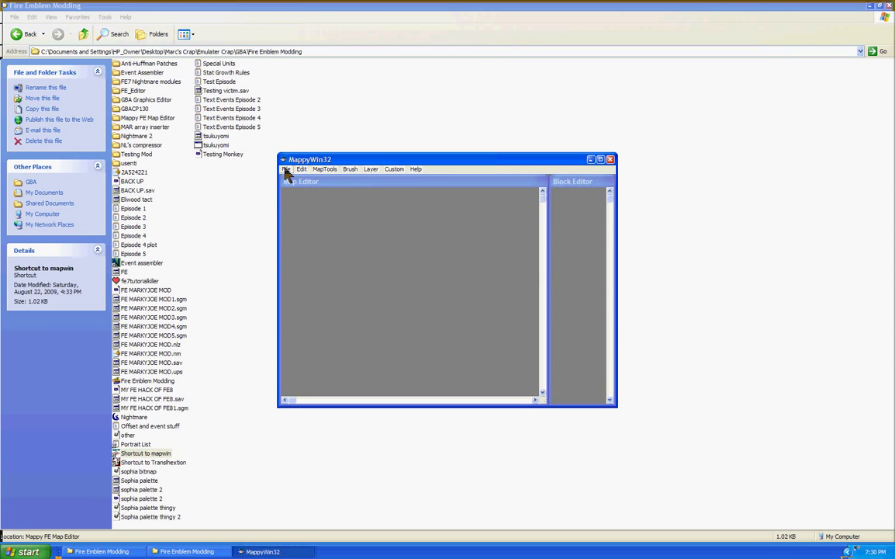
{"action": "left_click", "coordinate": [287, 170]}
{"action": "left_click", "coordinate": [299, 179]}
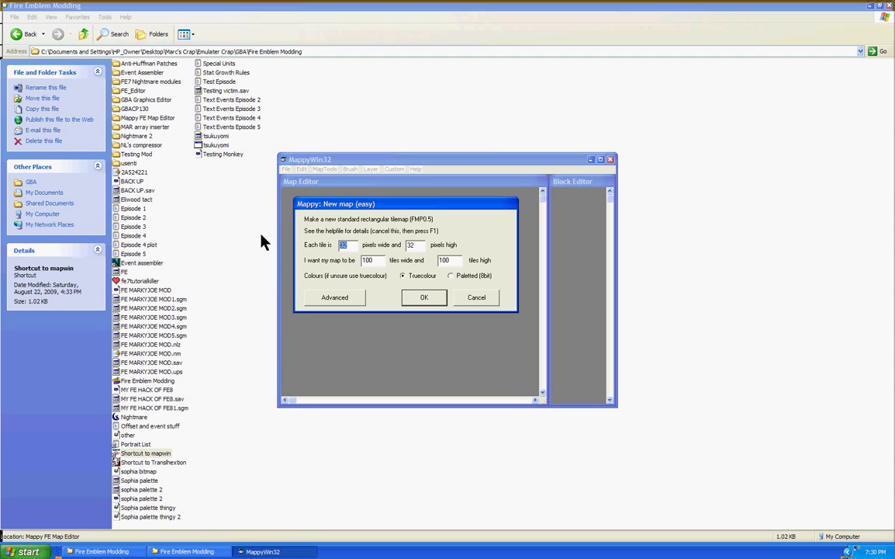
Step: Create the map with 16 by 16 pixel tiles, 15 tiles wide and 10 tiles high, and dismiss the notice
{"action": "type", "text": "16"}
{"action": "key", "text": "Tab"}
{"action": "type", "text": "16"}
{"action": "left_click_drag", "start_coordinate": [425, 247], "coordinate": [397, 250]}
{"action": "left_click_drag", "start_coordinate": [359, 261], "coordinate": [316, 277]}
{"action": "type", "text": "15"}
{"action": "double_click", "coordinate": [452, 262]}
{"action": "type", "text": "10"}
{"action": "left_click", "coordinate": [423, 298]}
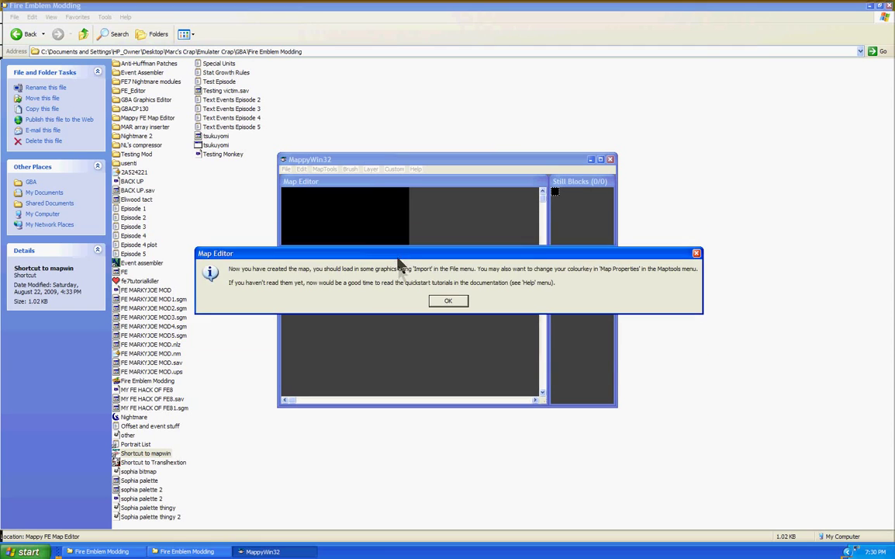
{"action": "left_click", "coordinate": [449, 317]}
Step: Start importing graphics into the map and select tileset 16001718 in the MappyFETileSets folder
{"action": "left_click", "coordinate": [288, 169]}
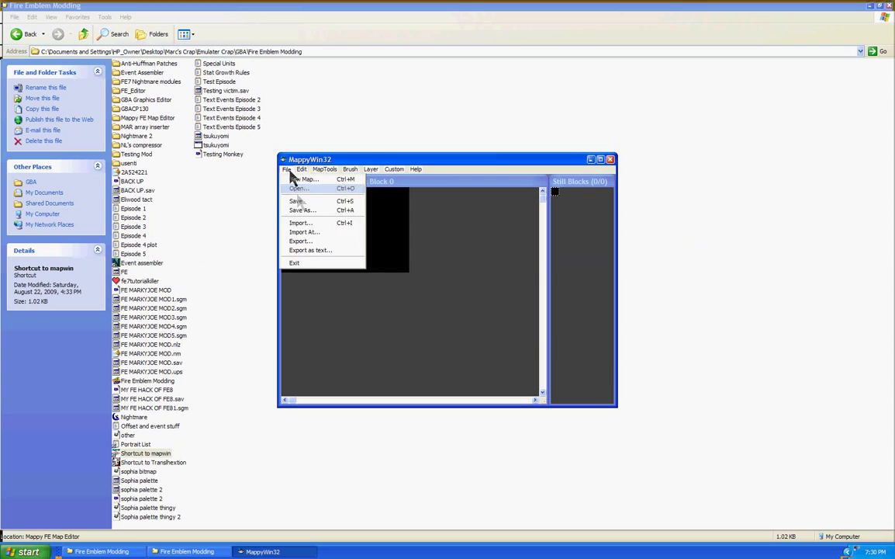
{"action": "left_click", "coordinate": [303, 219]}
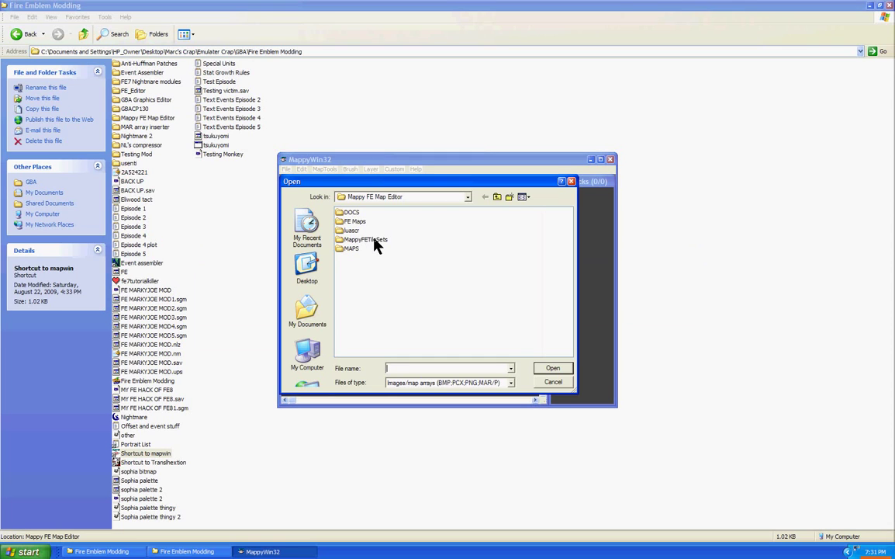
{"action": "double_click", "coordinate": [376, 240]}
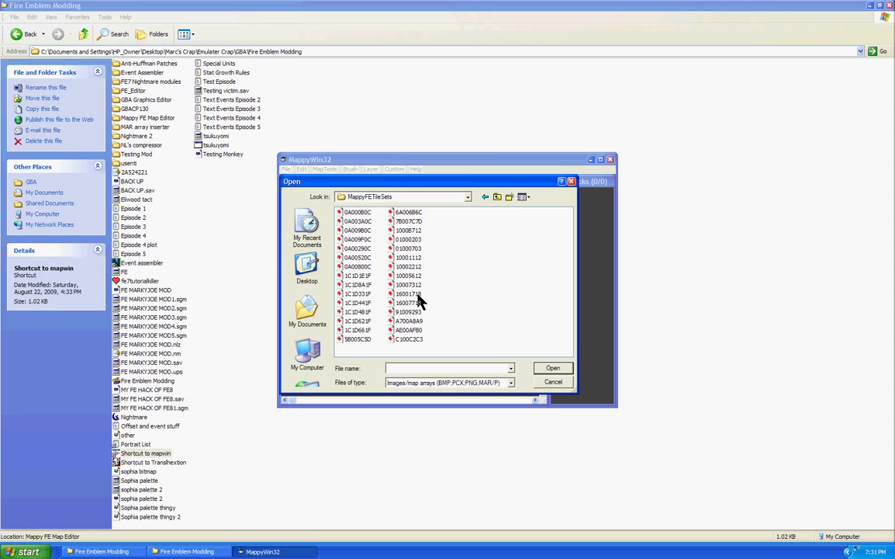
{"action": "left_click", "coordinate": [409, 294]}
{"action": "left_click", "coordinate": [466, 315]}
{"action": "left_click", "coordinate": [409, 294]}
Step: Launch Nightmare from the Fire Emblem Modding folder and open the Testing Monkey ROM in it
{"action": "left_click", "coordinate": [743, 329]}
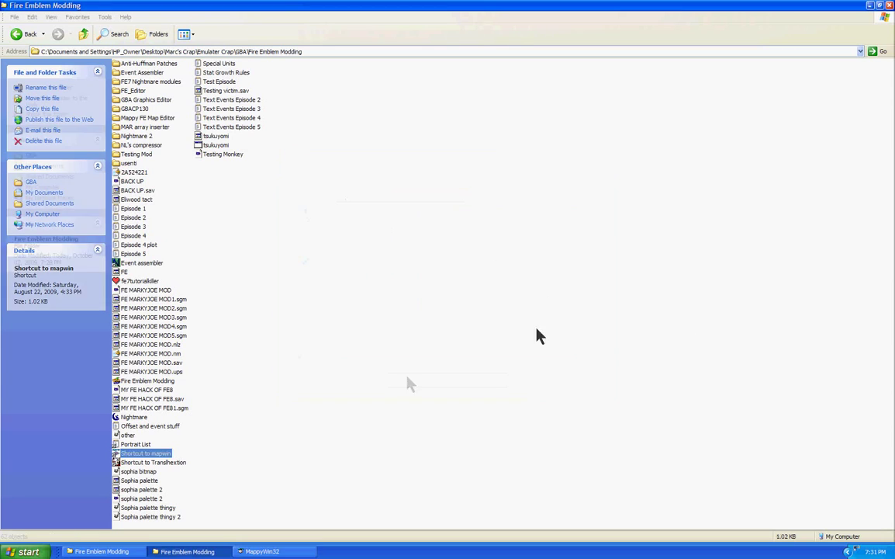
{"action": "double_click", "coordinate": [129, 419]}
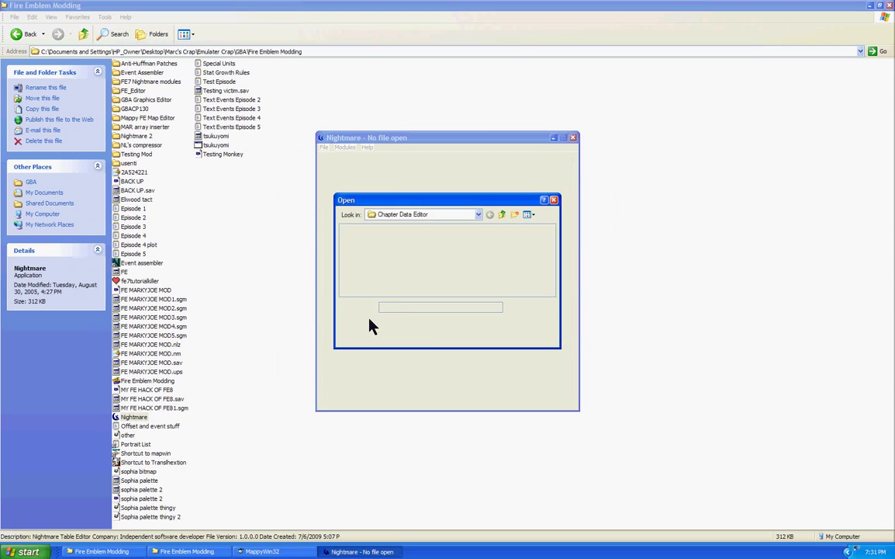
{"action": "left_click", "coordinate": [502, 214]}
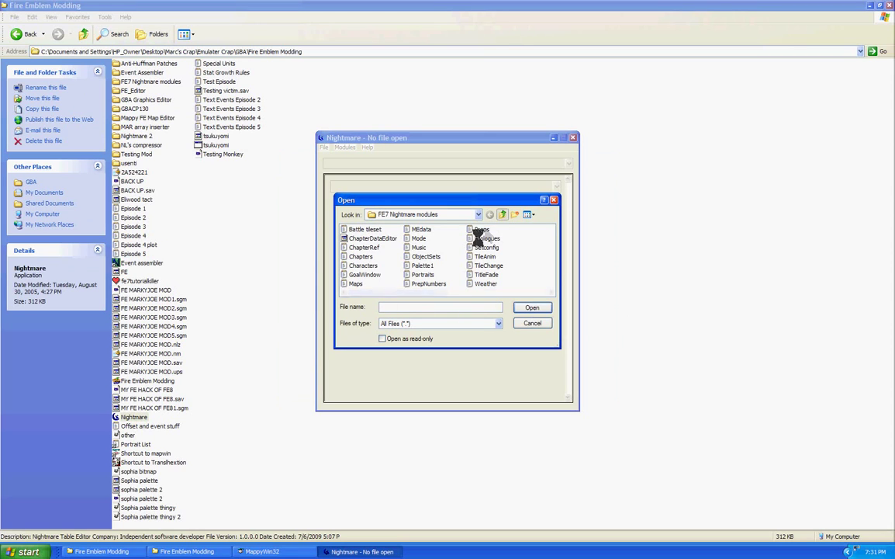
{"action": "left_click", "coordinate": [502, 214]}
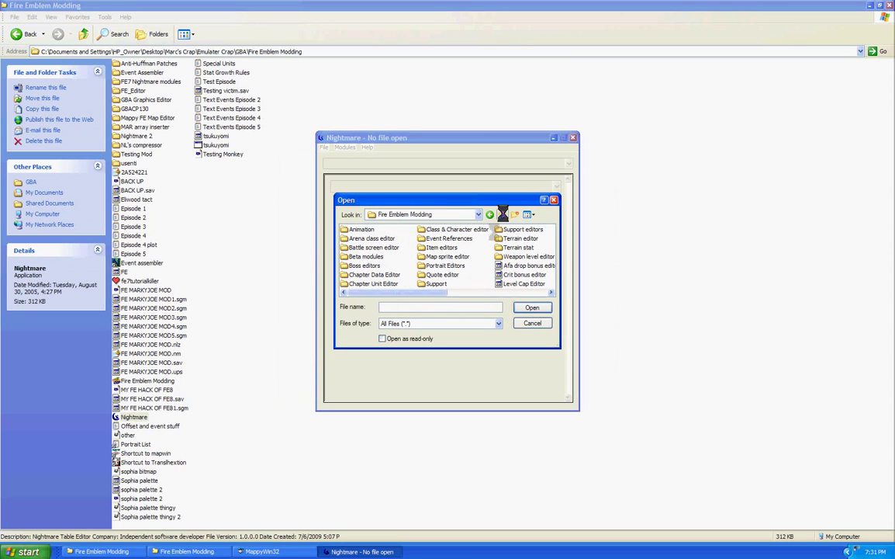
{"action": "left_click", "coordinate": [512, 294]}
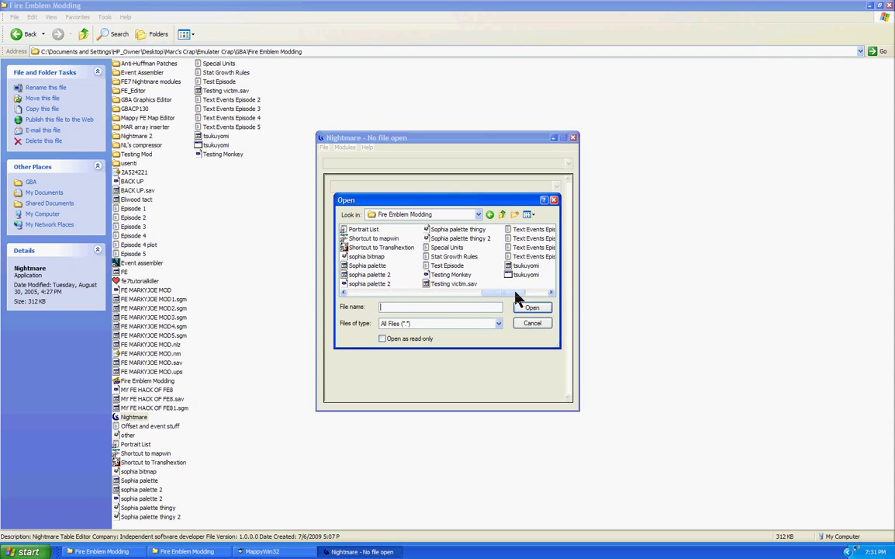
{"action": "left_click", "coordinate": [453, 276]}
{"action": "double_click", "coordinate": [454, 278]}
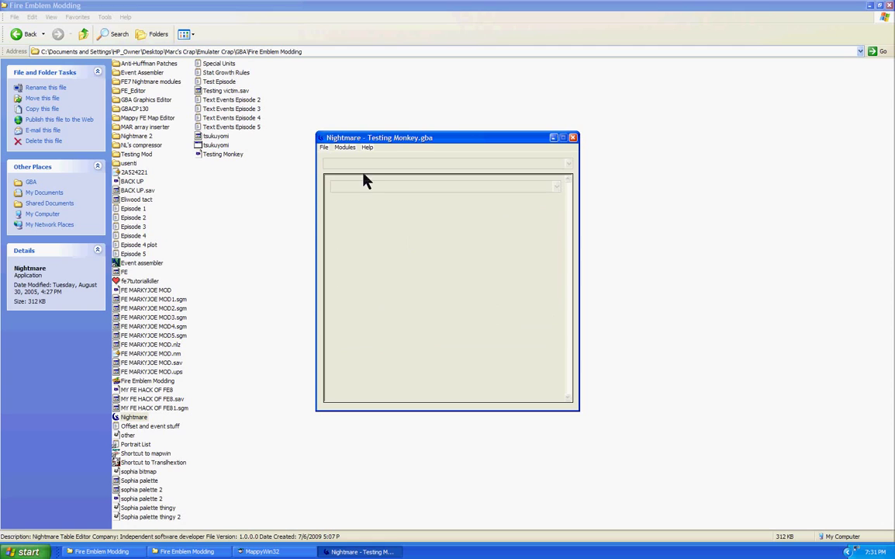
Step: Load the Chapter Data Editor module from the FE7 Nightmare modules folder and move the window clear of the map editor
{"action": "left_click", "coordinate": [345, 147]}
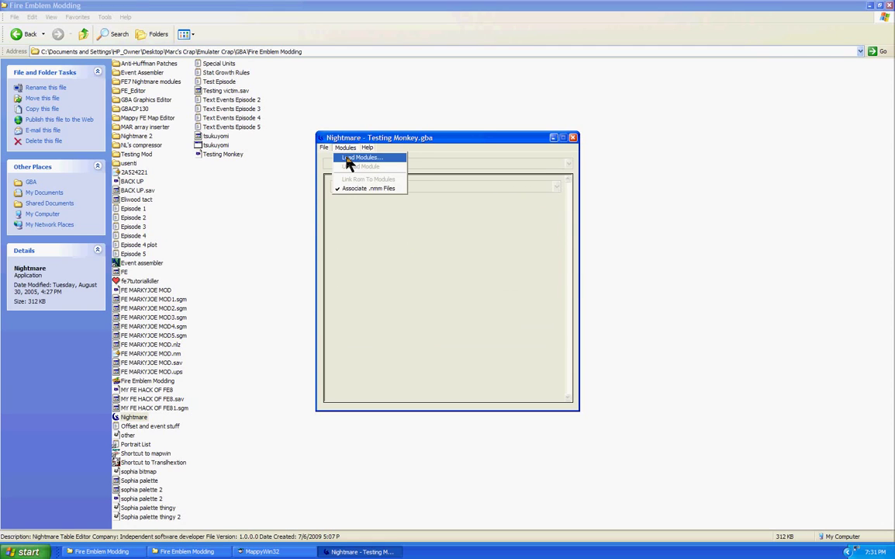
{"action": "left_click", "coordinate": [345, 157]}
{"action": "left_click_drag", "start_coordinate": [373, 137], "coordinate": [368, 175]}
{"action": "left_click", "coordinate": [342, 185]}
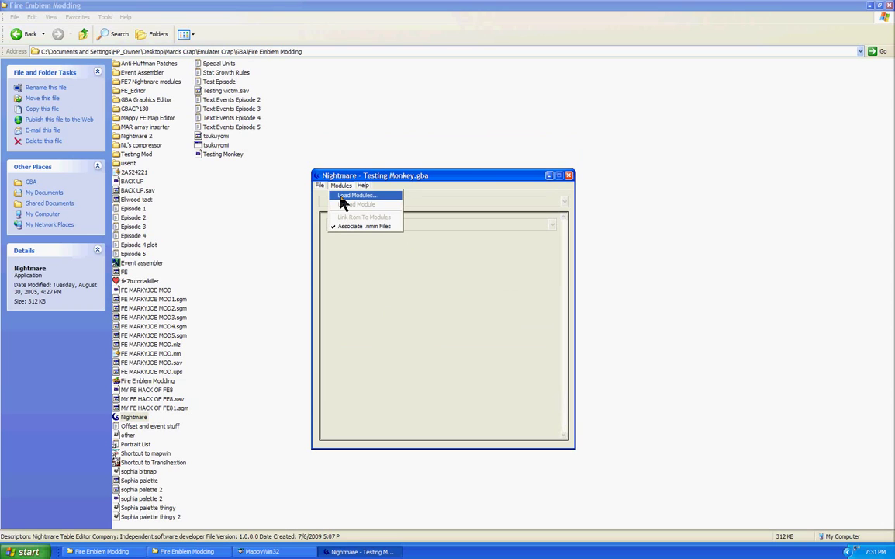
{"action": "left_click", "coordinate": [342, 197]}
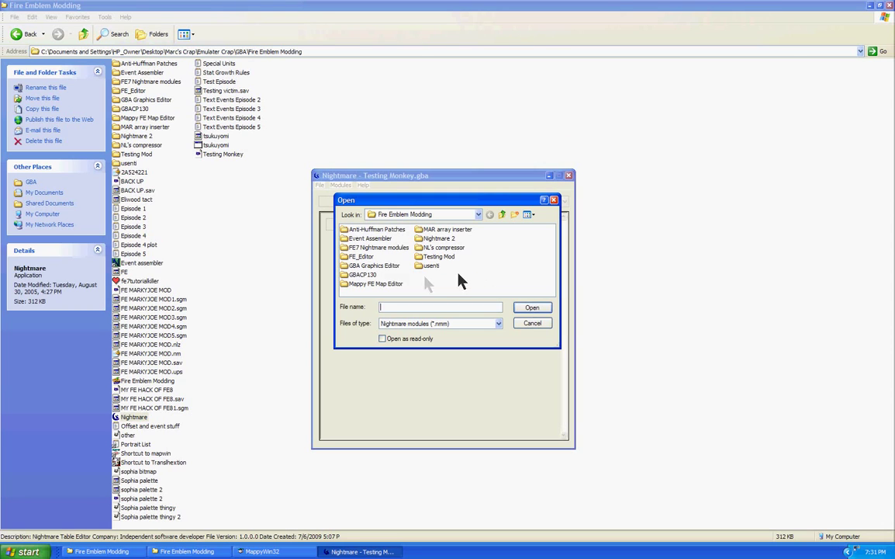
{"action": "double_click", "coordinate": [373, 248]}
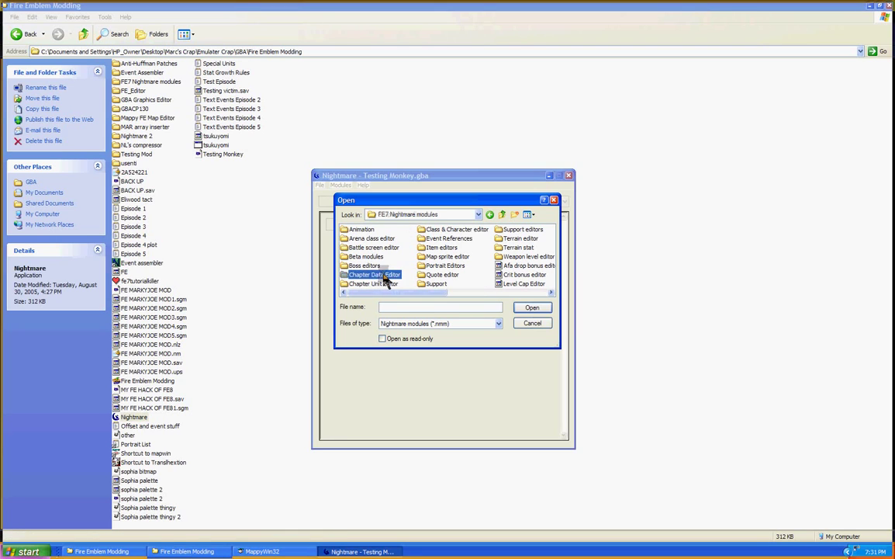
{"action": "double_click", "coordinate": [373, 275]}
{"action": "double_click", "coordinate": [379, 233]}
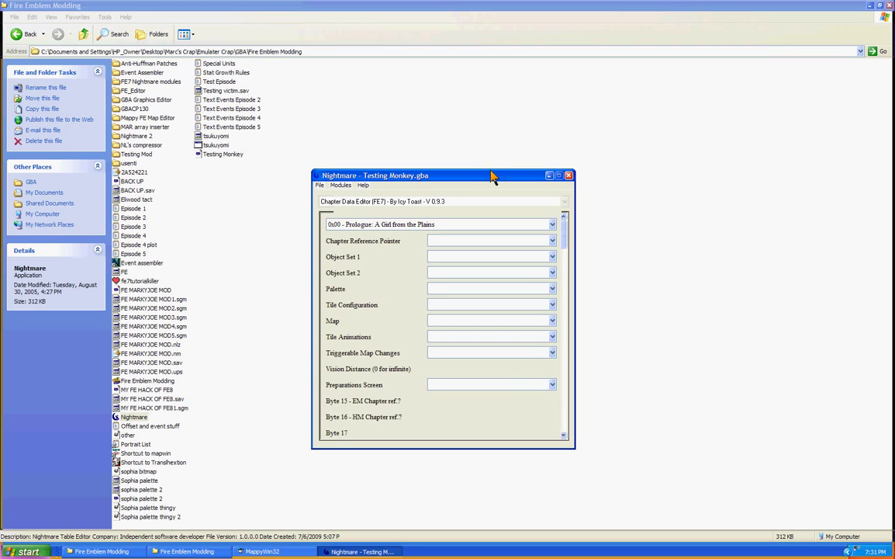
{"action": "left_click_drag", "start_coordinate": [491, 177], "coordinate": [628, 181]}
Step: Compare the chapter fields with Mappy's tileset 16001718 and set the Prologue's Object Set 1 to 0x16 - Fortress&Fields in Nightmare
{"action": "left_click", "coordinate": [262, 551]}
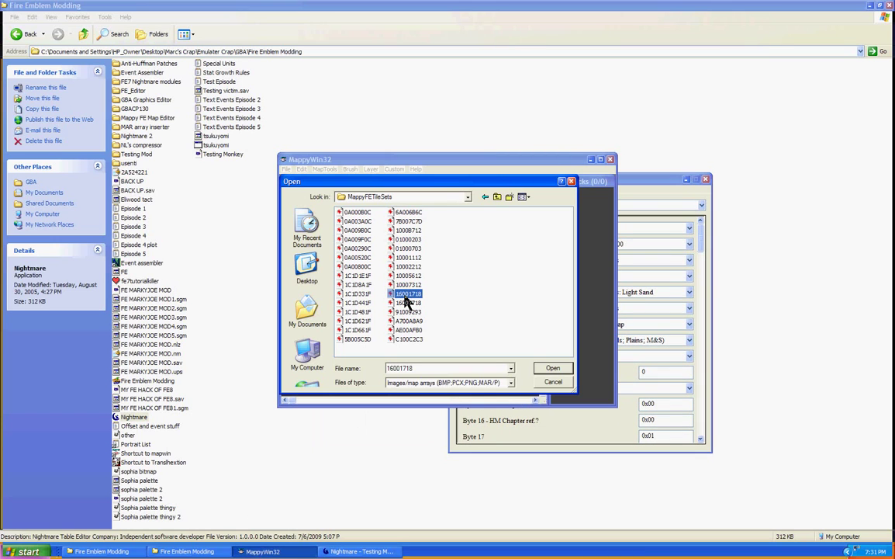
{"action": "left_click", "coordinate": [621, 237]}
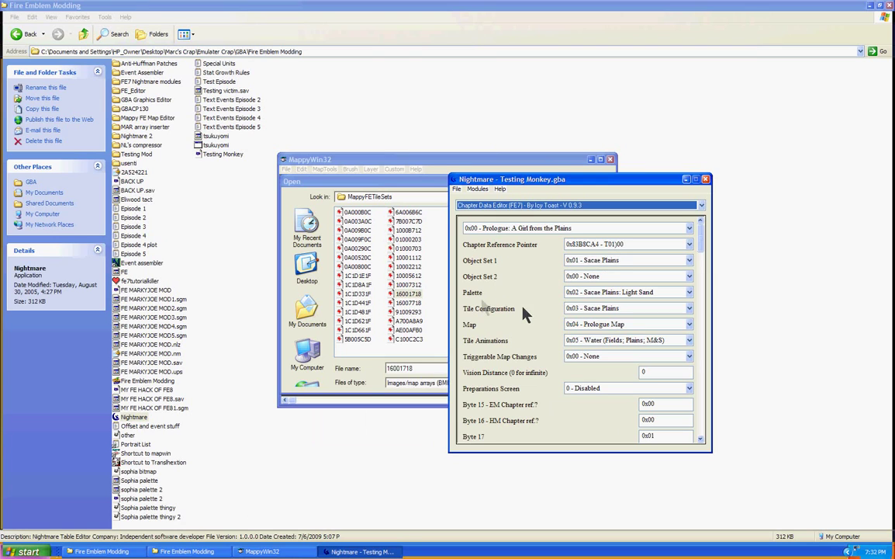
{"action": "left_click", "coordinate": [380, 186]}
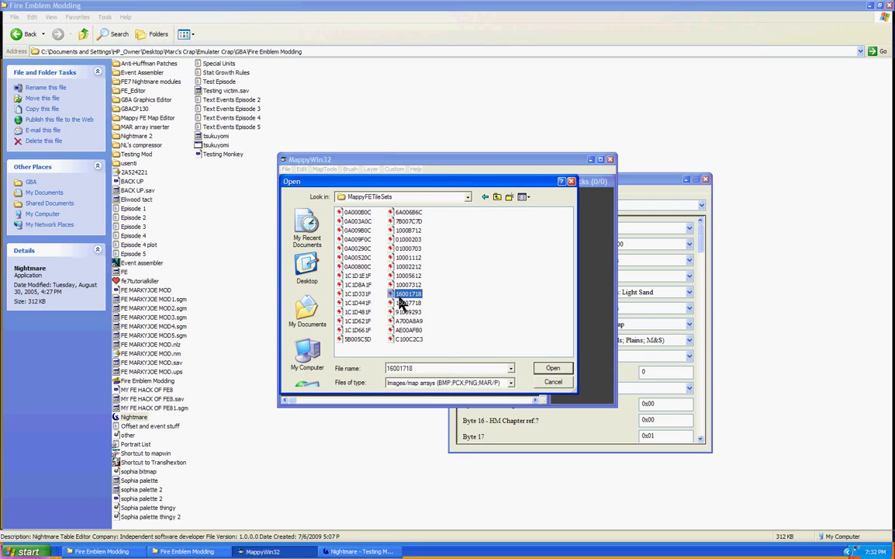
{"action": "left_click", "coordinate": [625, 214]}
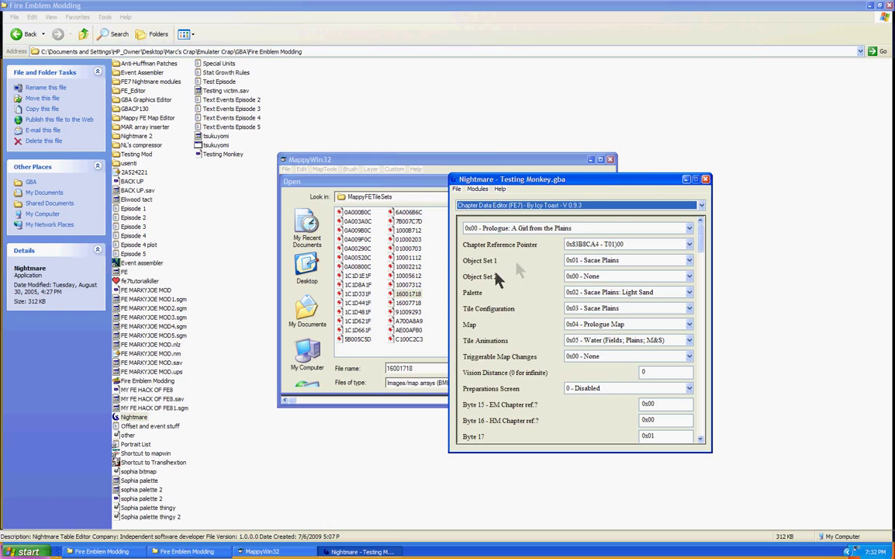
{"action": "left_click", "coordinate": [385, 160]}
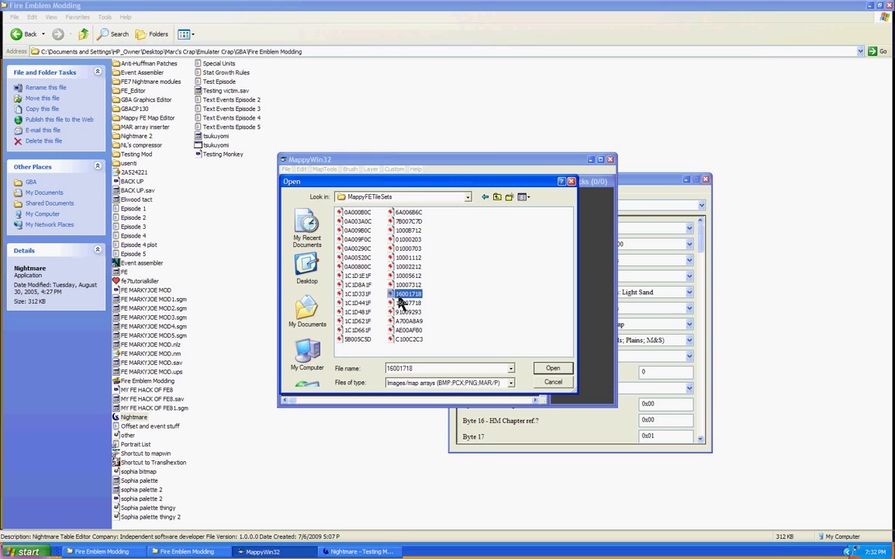
{"action": "left_click", "coordinate": [640, 187]}
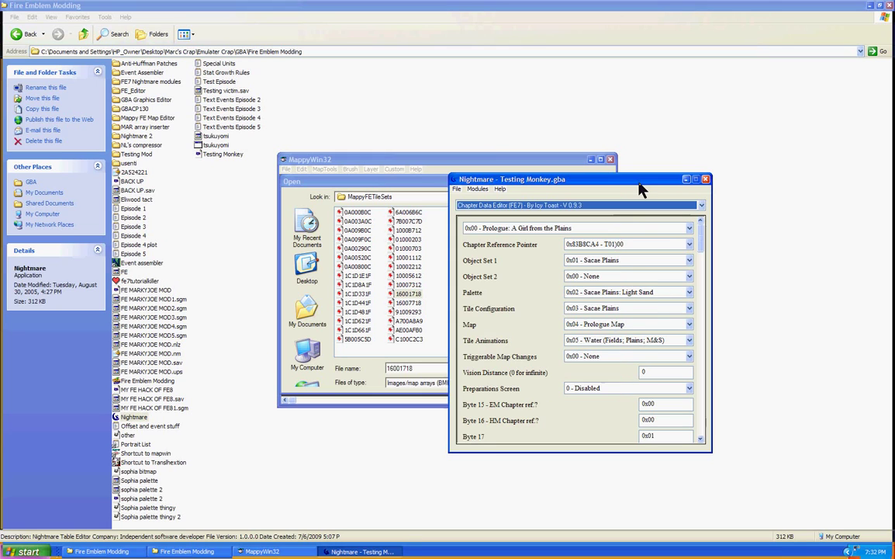
{"action": "left_click", "coordinate": [597, 261]}
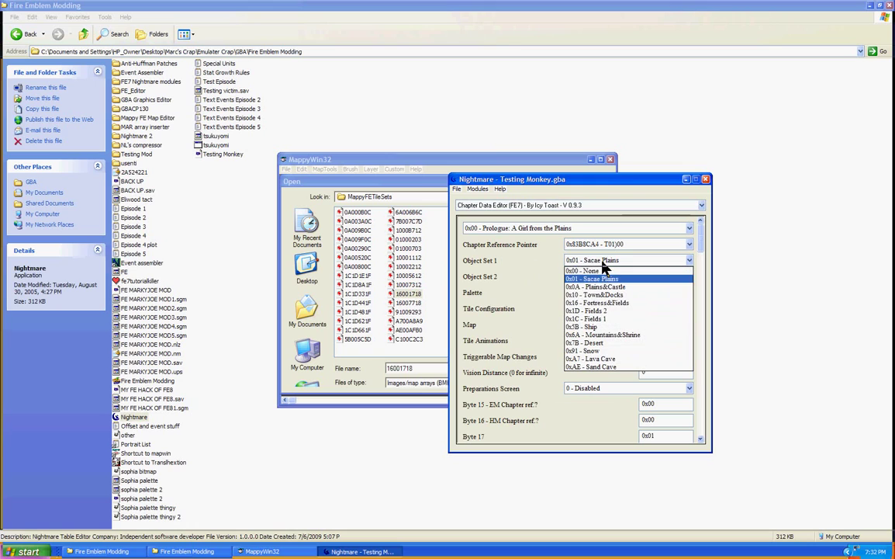
{"action": "left_click", "coordinate": [594, 303]}
Step: Check the tileset's file name in Mappy and choose 0x00 - None for Object Set 2 in Nightmare
{"action": "left_click", "coordinate": [368, 163]}
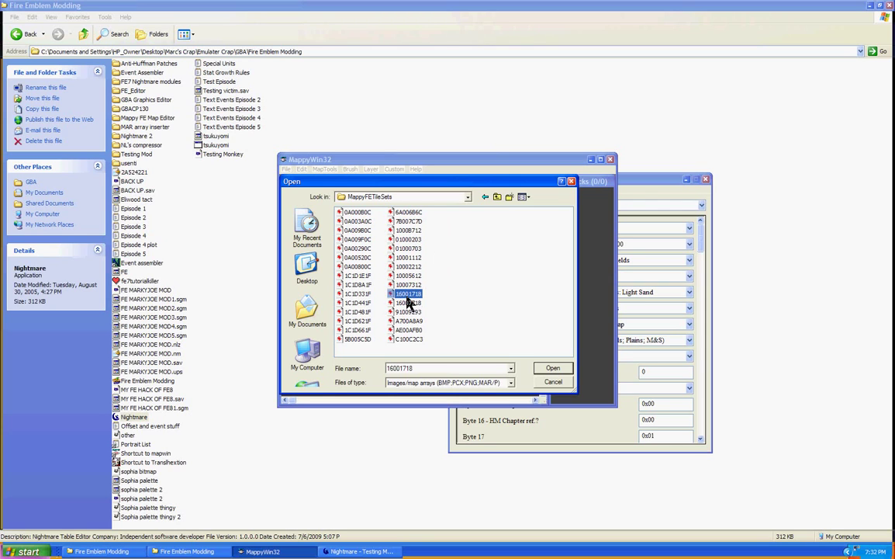
{"action": "left_click", "coordinate": [637, 192]}
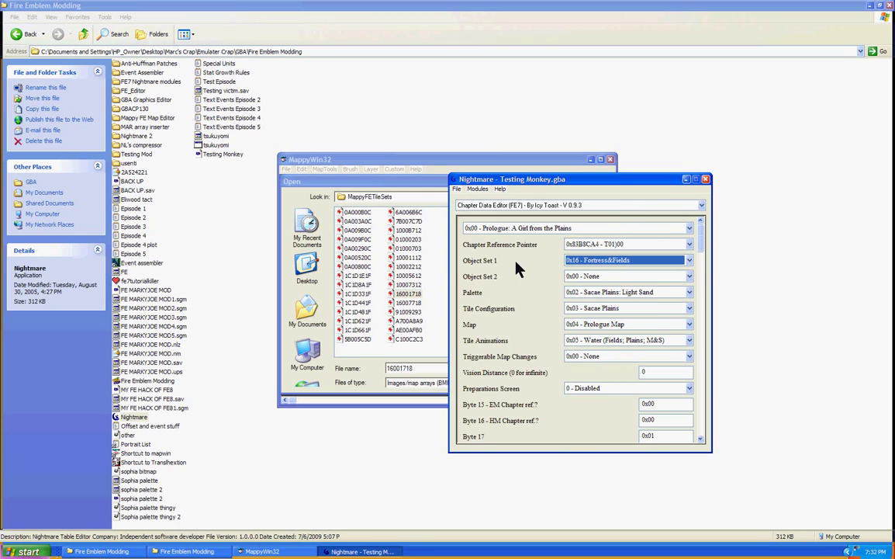
{"action": "left_click", "coordinate": [416, 189]}
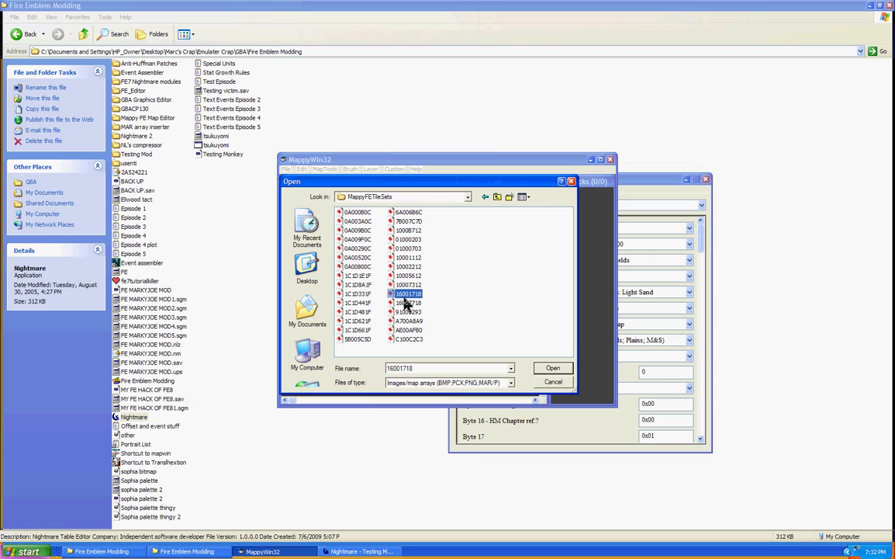
{"action": "left_click", "coordinate": [640, 189]}
{"action": "left_click", "coordinate": [590, 276]}
{"action": "left_click", "coordinate": [591, 290]}
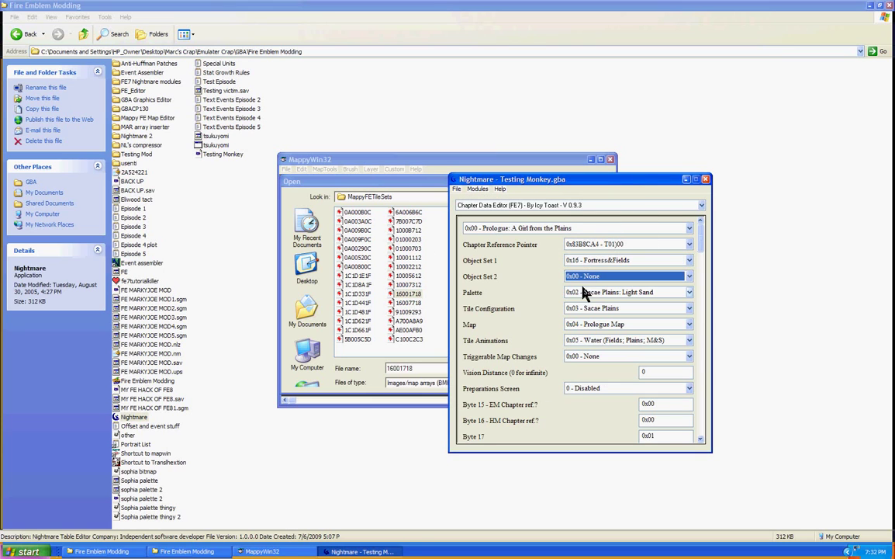
Step: Check the tileset's file name again and set the Prologue's Palette to 0x17 - Fortress&Fields: Dawn
{"action": "left_click", "coordinate": [417, 187]}
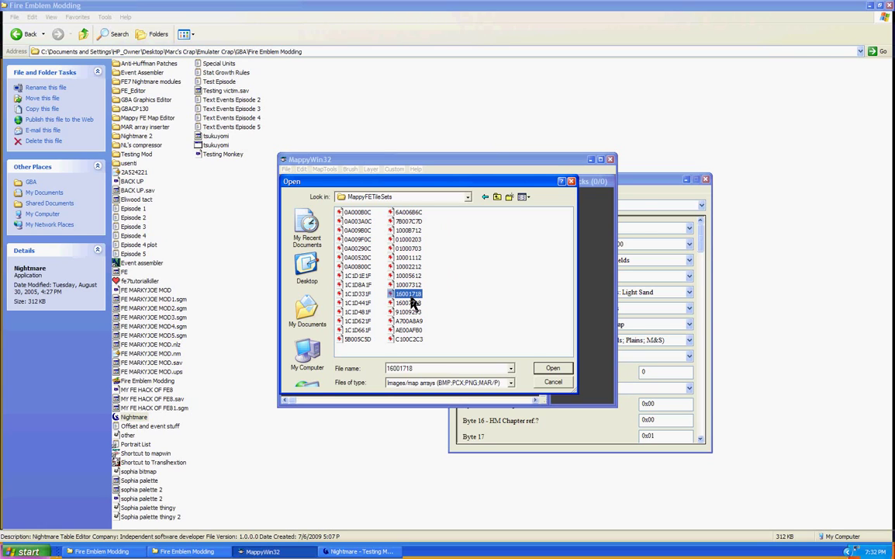
{"action": "left_click", "coordinate": [596, 183]}
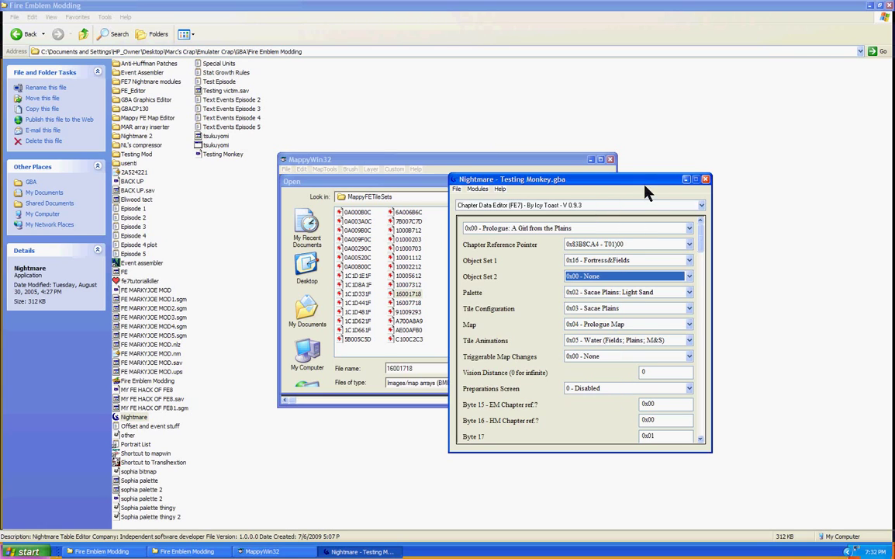
{"action": "left_click", "coordinate": [591, 293]}
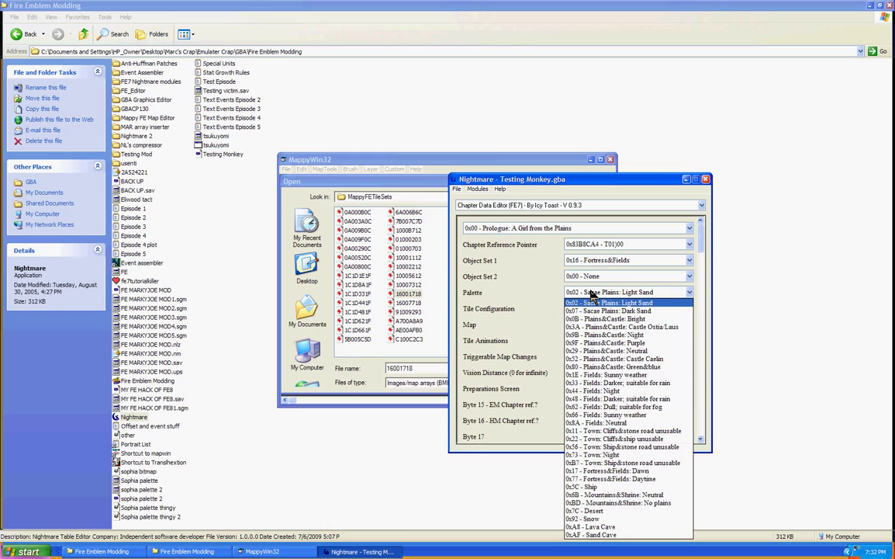
{"action": "left_click", "coordinate": [586, 470]}
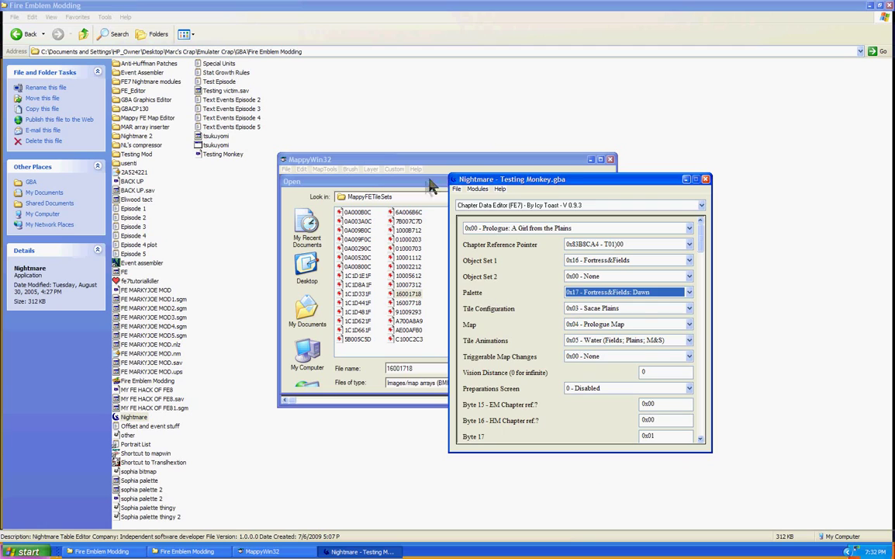
Step: Check the tileset's file name in Mappy and set the Prologue's Tile Configuration to 0x18 - Fortress&Fields in Nightmare
{"action": "left_click", "coordinate": [386, 162]}
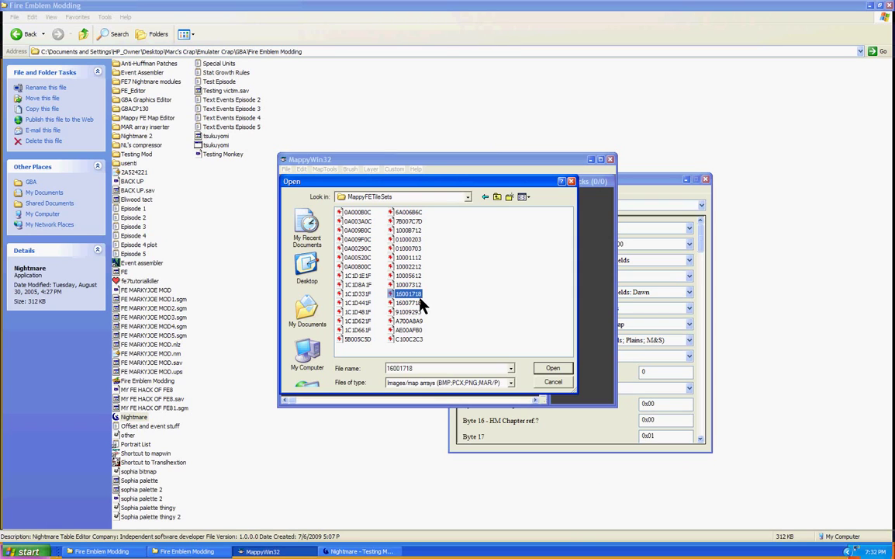
{"action": "left_click", "coordinate": [624, 181]}
{"action": "left_click", "coordinate": [594, 310]}
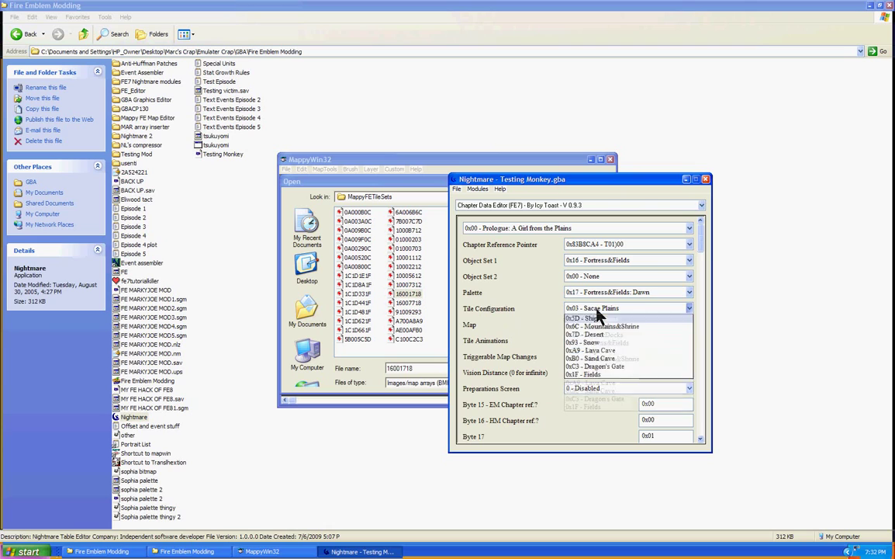
{"action": "left_click", "coordinate": [596, 344]}
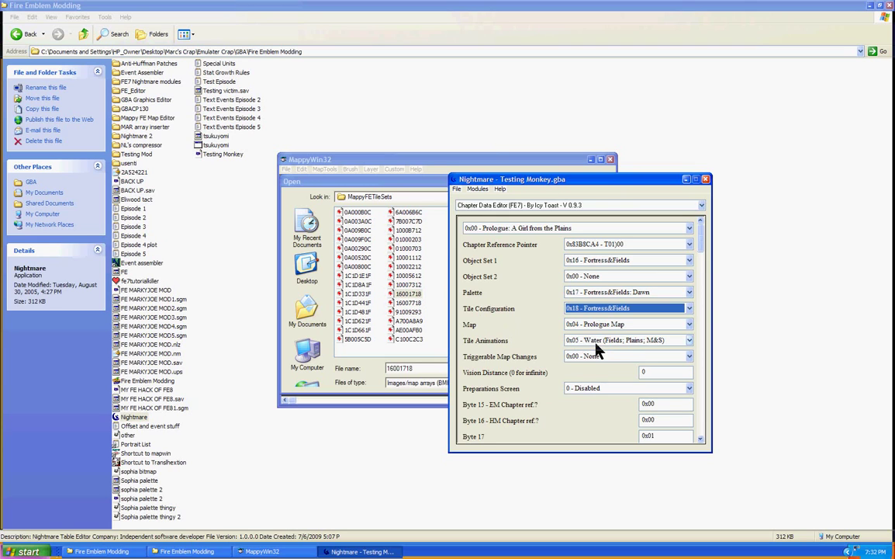
Step: Apply the Prologue's chapter data changes, save the ROM and minimize Nightmare
{"action": "left_click", "coordinate": [457, 189]}
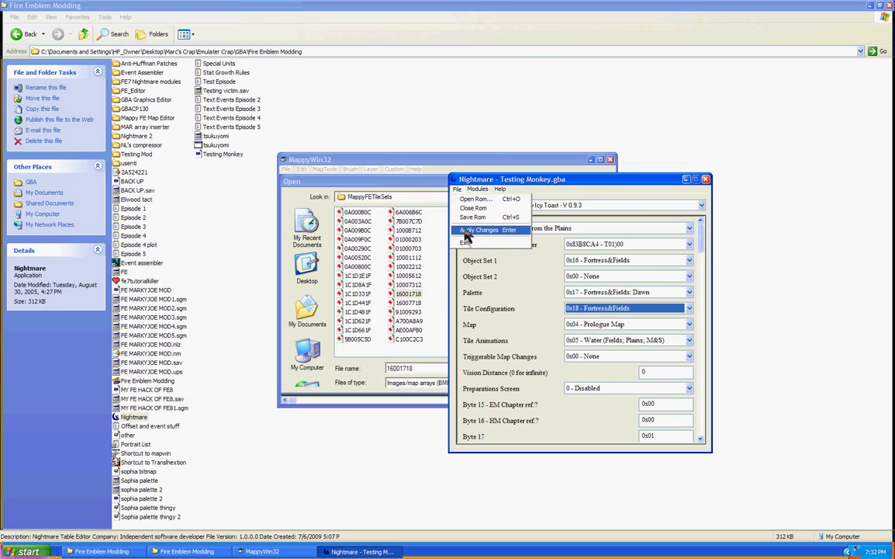
{"action": "left_click", "coordinate": [464, 225]}
{"action": "left_click", "coordinate": [457, 189]}
{"action": "left_click", "coordinate": [464, 225]}
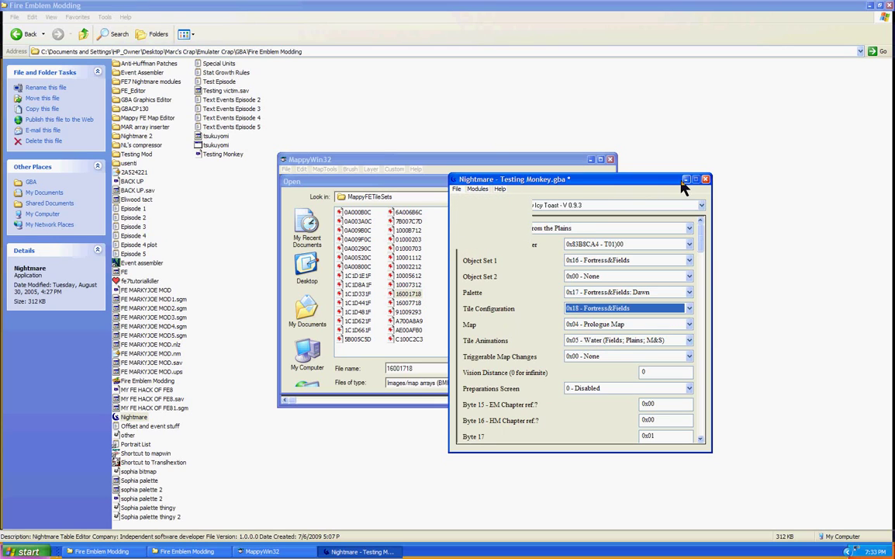
{"action": "key", "text": "ctrl+s"}
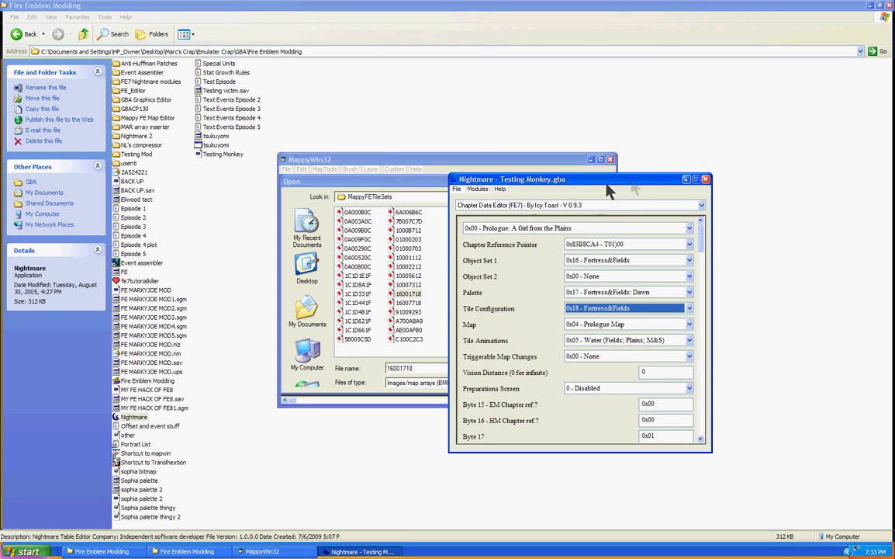
{"action": "left_click", "coordinate": [686, 180]}
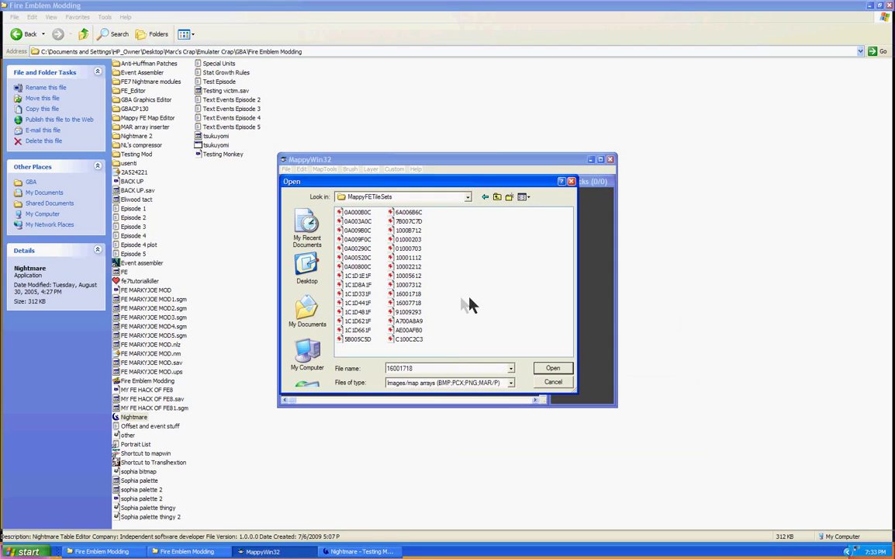
Step: Load tileset 16001718 into the new Mappy map and paint the whole map with ground block 4
{"action": "double_click", "coordinate": [417, 295]}
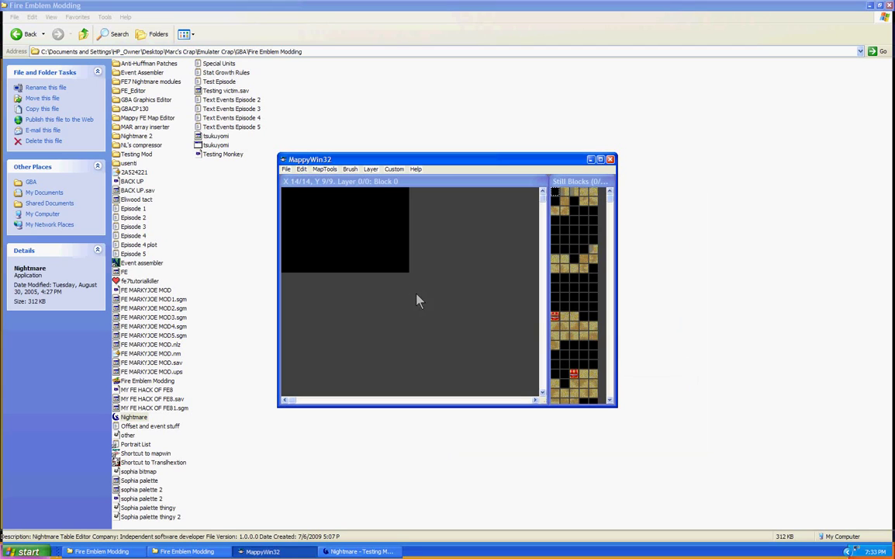
{"action": "left_click", "coordinate": [592, 194]}
{"action": "mouse_move", "coordinate": [289, 194]}
{"action": "left_mouse_down"}
{"action": "mouse_move", "coordinate": [404, 196]}
{"action": "mouse_move", "coordinate": [291, 211]}
{"action": "mouse_move", "coordinate": [367, 214]}
{"action": "mouse_move", "coordinate": [333, 213]}
{"action": "mouse_move", "coordinate": [356, 246]}
{"action": "mouse_move", "coordinate": [318, 233]}
{"action": "mouse_move", "coordinate": [294, 252]}
{"action": "mouse_move", "coordinate": [320, 234]}
{"action": "mouse_move", "coordinate": [360, 246]}
{"action": "mouse_move", "coordinate": [346, 286]}
{"action": "mouse_move", "coordinate": [350, 246]}
{"action": "mouse_move", "coordinate": [318, 246]}
{"action": "mouse_move", "coordinate": [384, 207]}
{"action": "mouse_move", "coordinate": [400, 231]}
{"action": "mouse_move", "coordinate": [294, 217]}
{"action": "mouse_move", "coordinate": [295, 249]}
{"action": "mouse_move", "coordinate": [336, 266]}
{"action": "mouse_move", "coordinate": [326, 213]}
{"action": "left_mouse_up"}
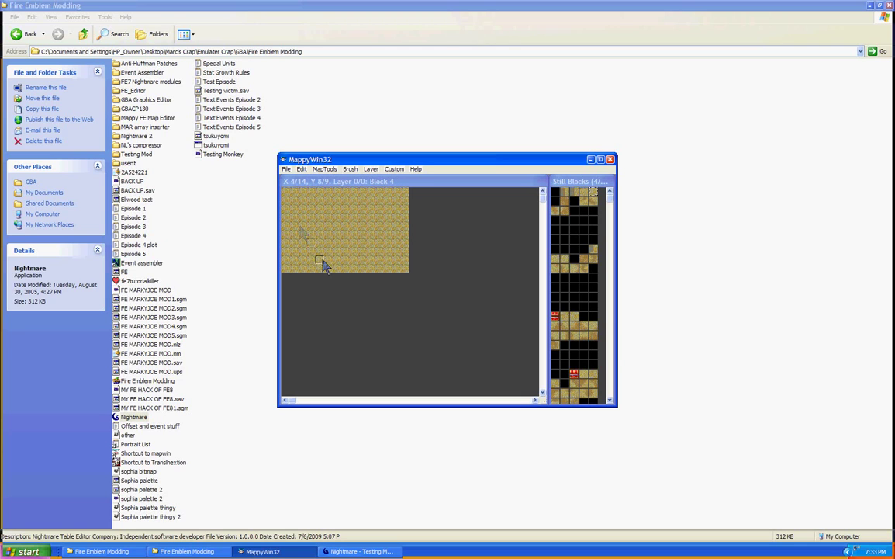
Step: Open Test.FMP from the FE Maps folder, discarding the unsaved map
{"action": "left_click", "coordinate": [286, 169]}
{"action": "left_click", "coordinate": [298, 201]}
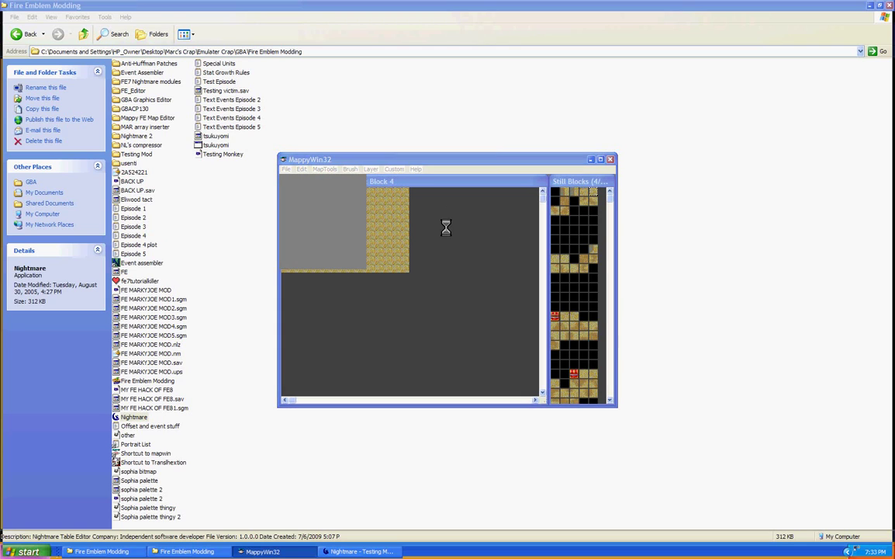
{"action": "left_click", "coordinate": [496, 197]}
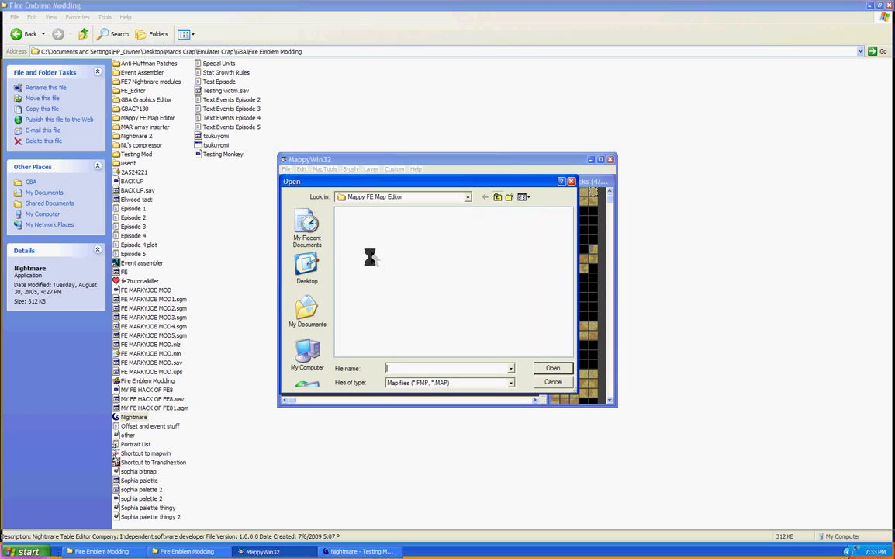
{"action": "double_click", "coordinate": [360, 223]}
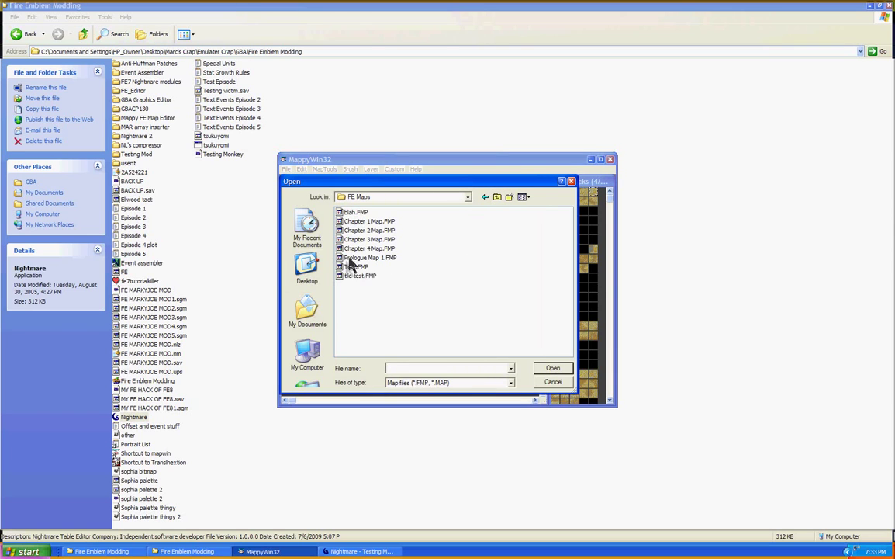
{"action": "double_click", "coordinate": [348, 266]}
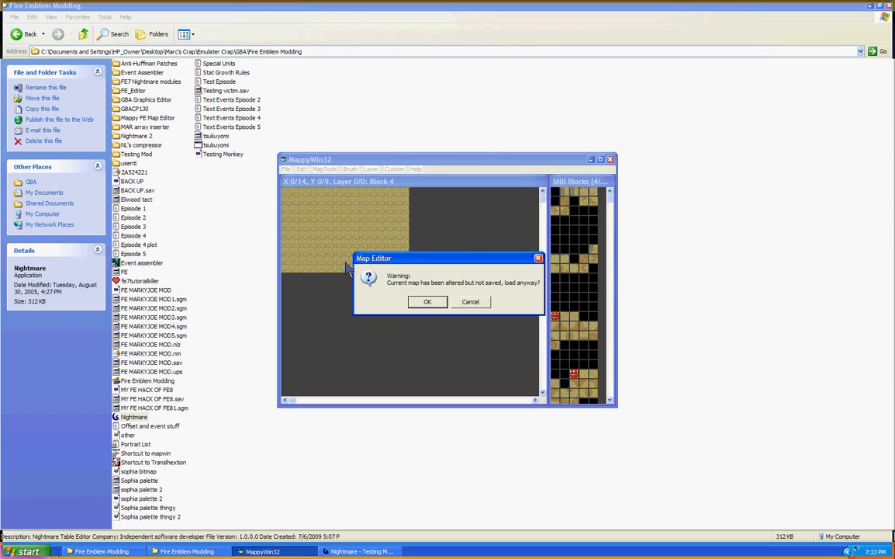
{"action": "left_click", "coordinate": [419, 302]}
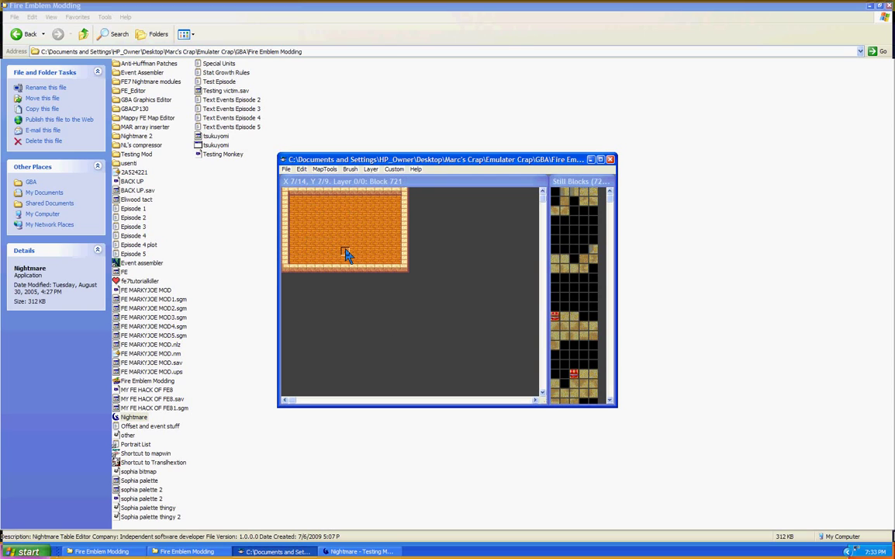
Step: Save the opened Test map
{"action": "left_click", "coordinate": [289, 177]}
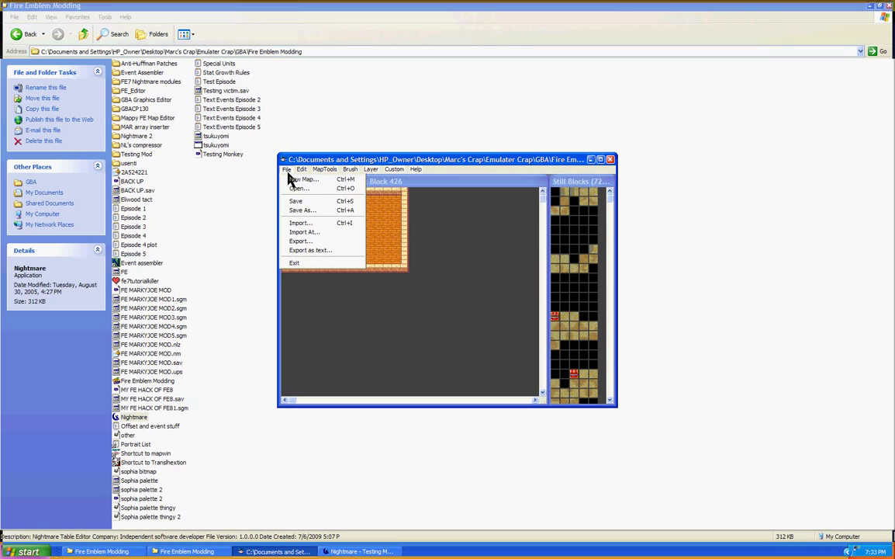
{"action": "left_click", "coordinate": [296, 200]}
{"action": "left_click", "coordinate": [289, 171]}
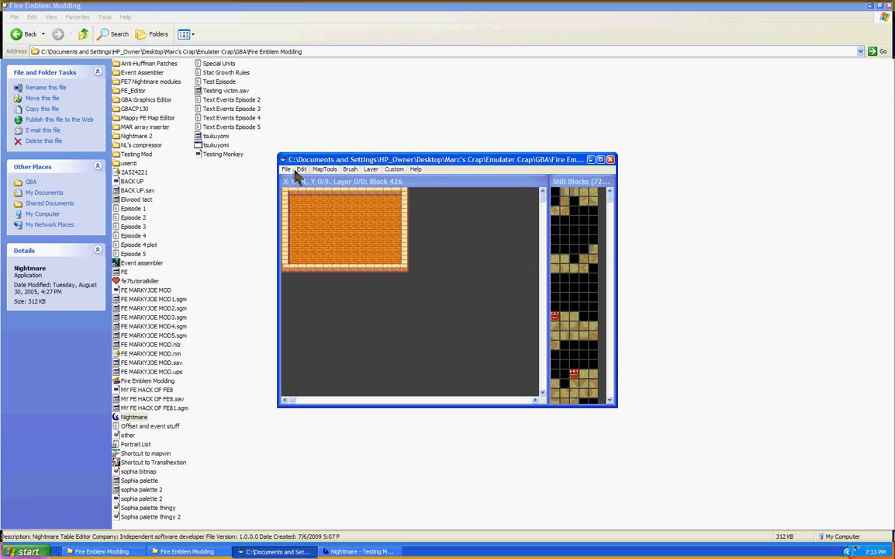
Step: Export the map as a Map Array (.MAR) file named Test and close Mappy
{"action": "left_click", "coordinate": [289, 170]}
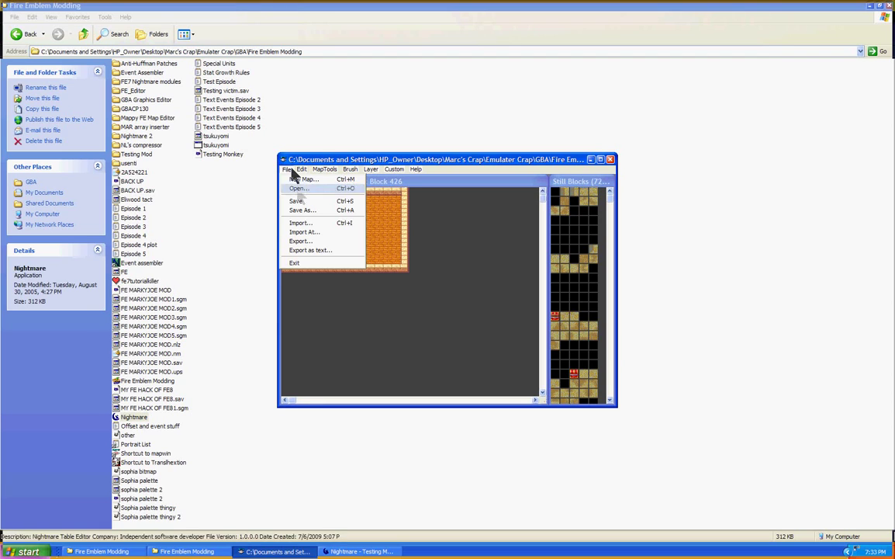
{"action": "left_click", "coordinate": [303, 242]}
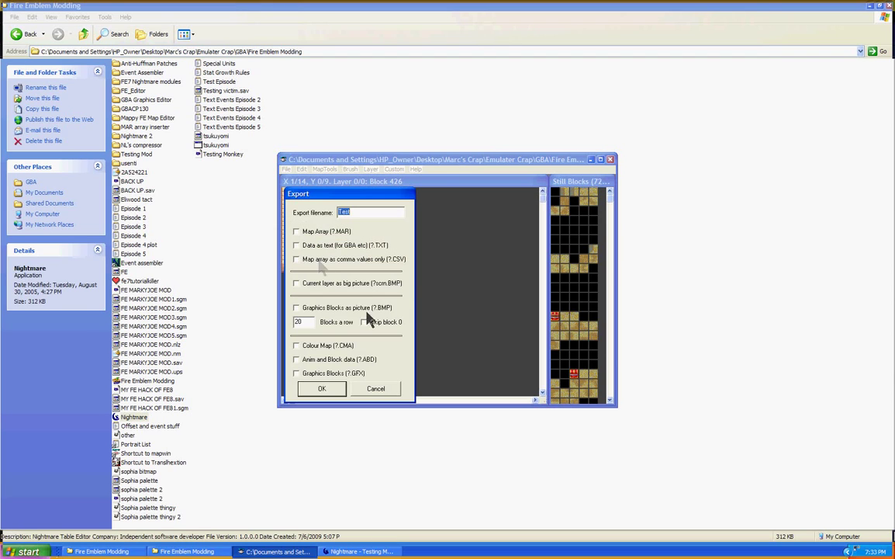
{"action": "left_click", "coordinate": [362, 211]}
{"action": "left_click", "coordinate": [296, 232]}
{"action": "left_click", "coordinate": [325, 389]}
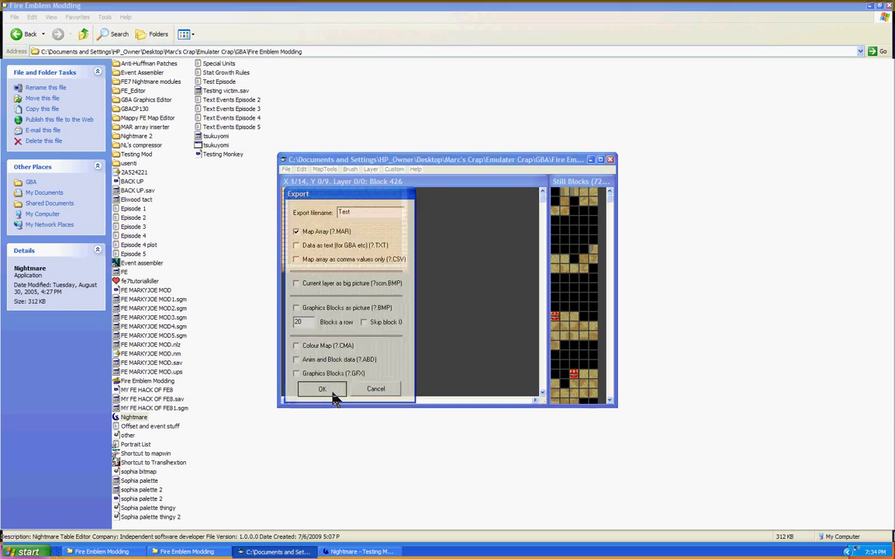
{"action": "left_click", "coordinate": [610, 160]}
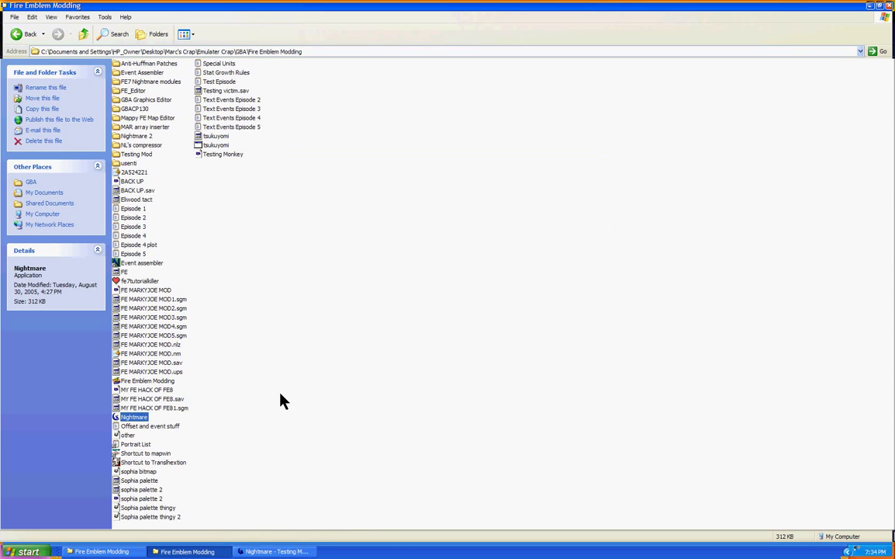
{"action": "left_click", "coordinate": [152, 425]}
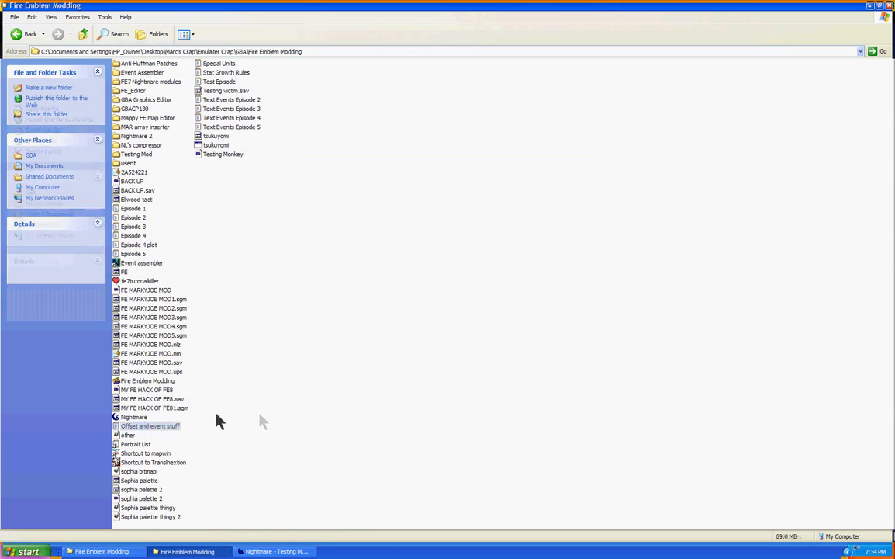
{"action": "left_click", "coordinate": [261, 420]}
{"action": "left_click", "coordinate": [133, 208]}
{"action": "left_click", "coordinate": [256, 264]}
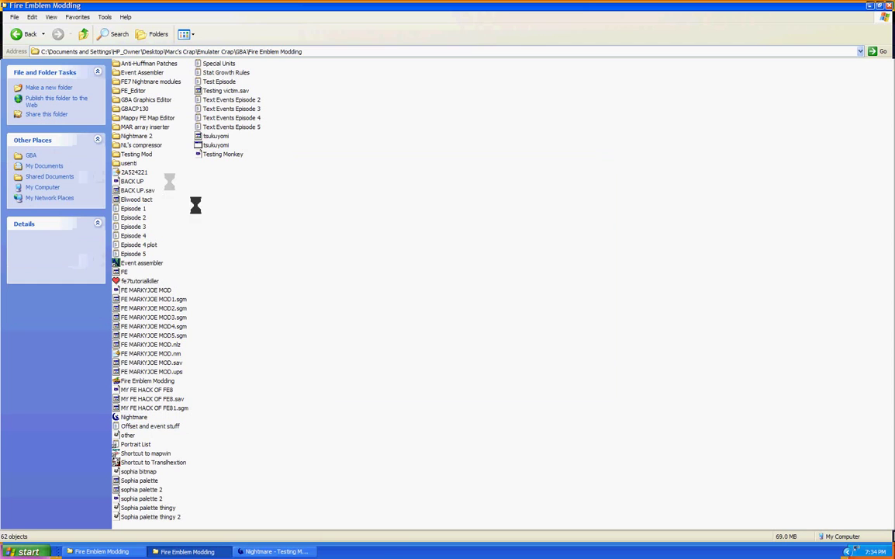
{"action": "left_click", "coordinate": [145, 154]}
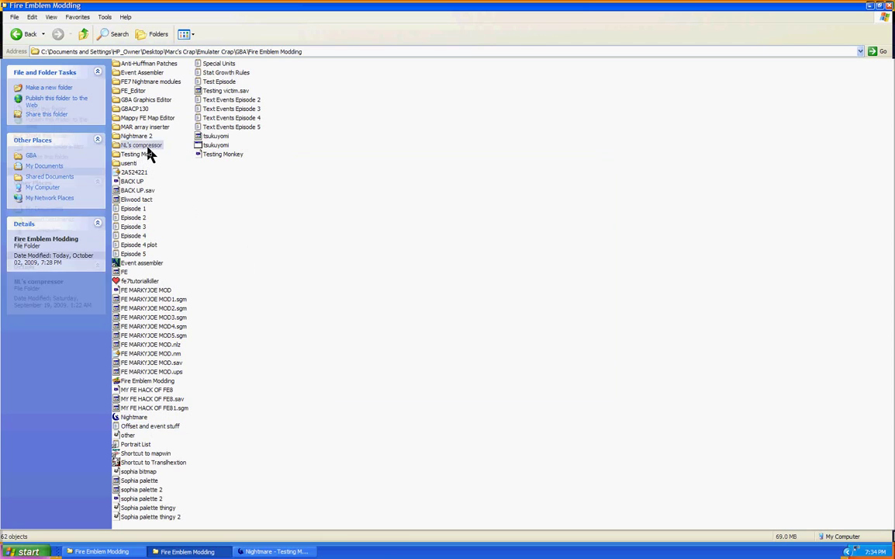
{"action": "left_click", "coordinate": [208, 214]}
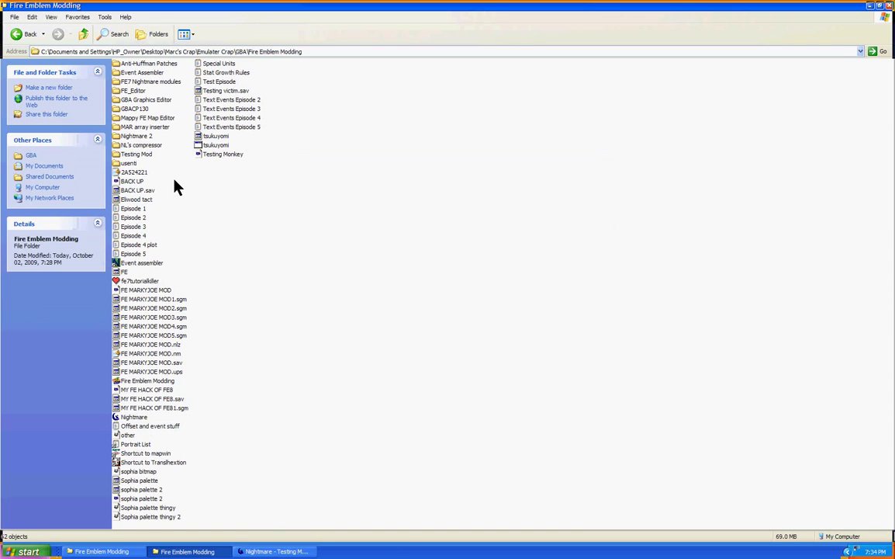
Step: Launch MAR array inserter from its folder in Fire Emblem Modding and move its window to the middle of the screen
{"action": "left_click", "coordinate": [146, 131]}
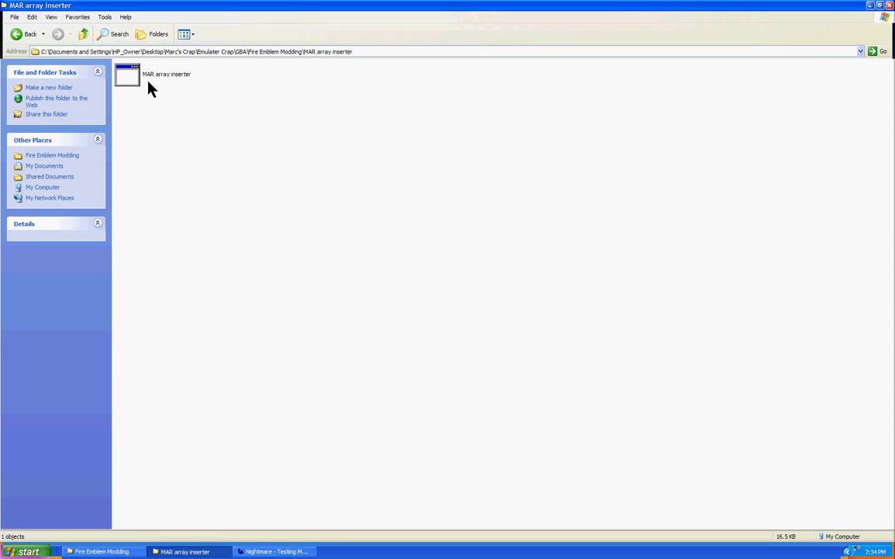
{"action": "left_click", "coordinate": [149, 84]}
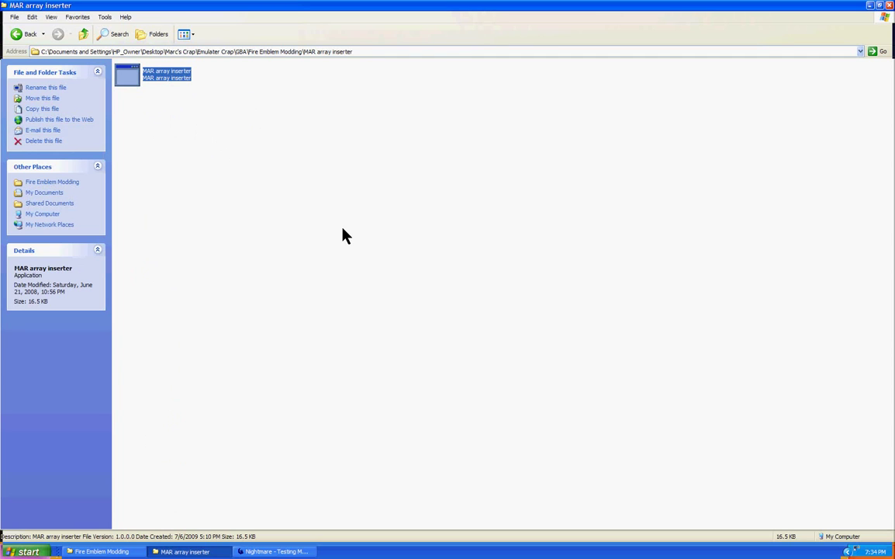
{"action": "key", "text": "Return"}
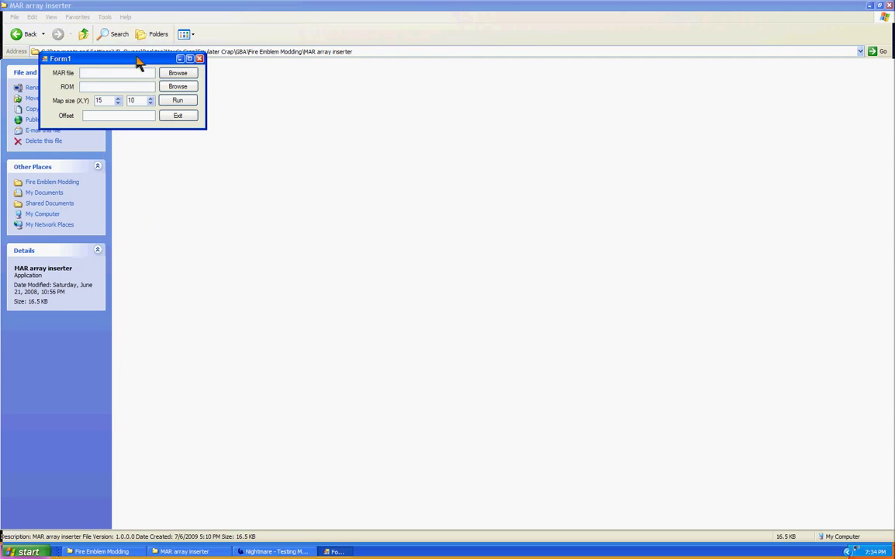
{"action": "left_click_drag", "start_coordinate": [137, 62], "coordinate": [386, 235]}
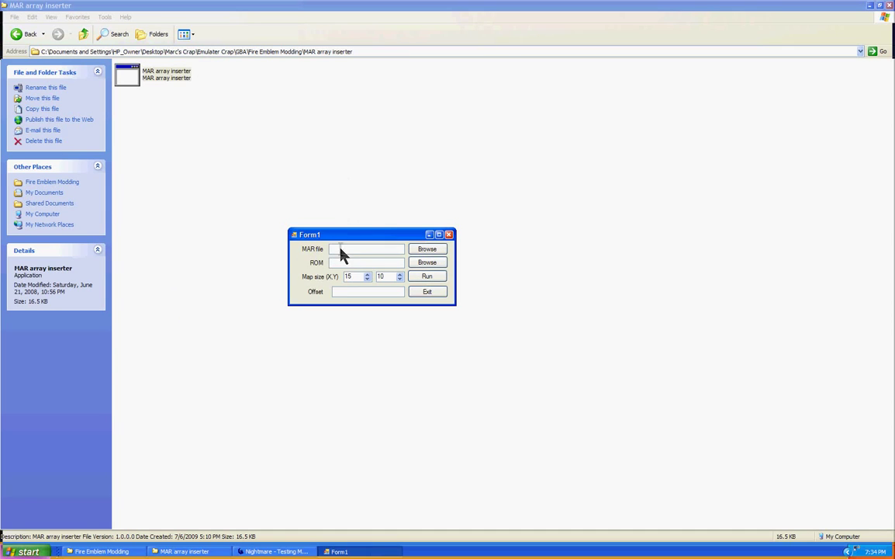
Step: Choose Test.MAR from Mappy FE Map Editor's FE Maps folder as the MAR file
{"action": "left_click", "coordinate": [420, 249]}
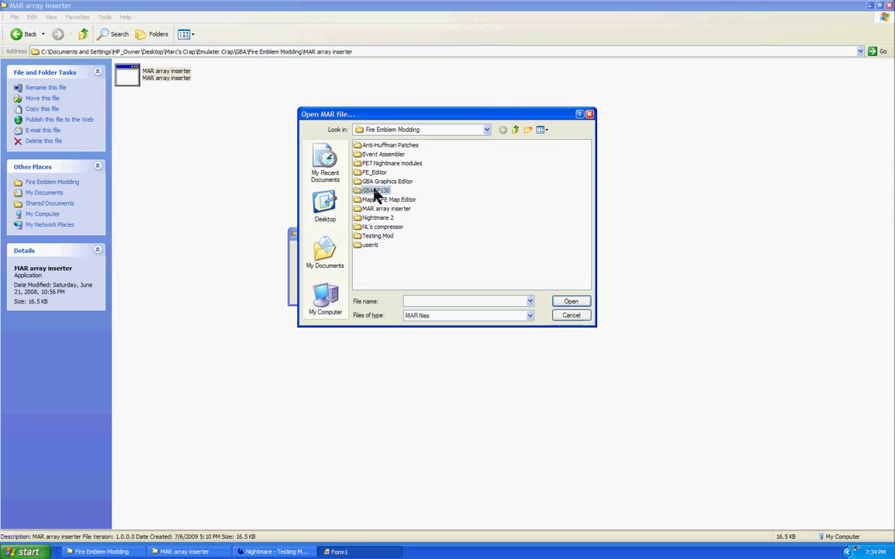
{"action": "double_click", "coordinate": [388, 201]}
{"action": "double_click", "coordinate": [371, 155]}
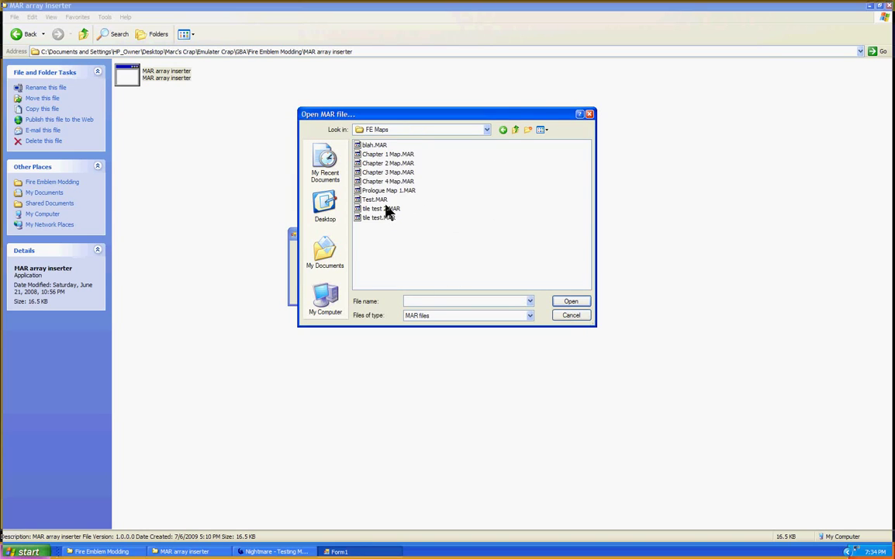
{"action": "left_click", "coordinate": [364, 202]}
{"action": "double_click", "coordinate": [364, 203]}
Step: Choose Testing Monkey from the Fire Emblem Modding folder as the target ROM
{"action": "left_click", "coordinate": [370, 263]}
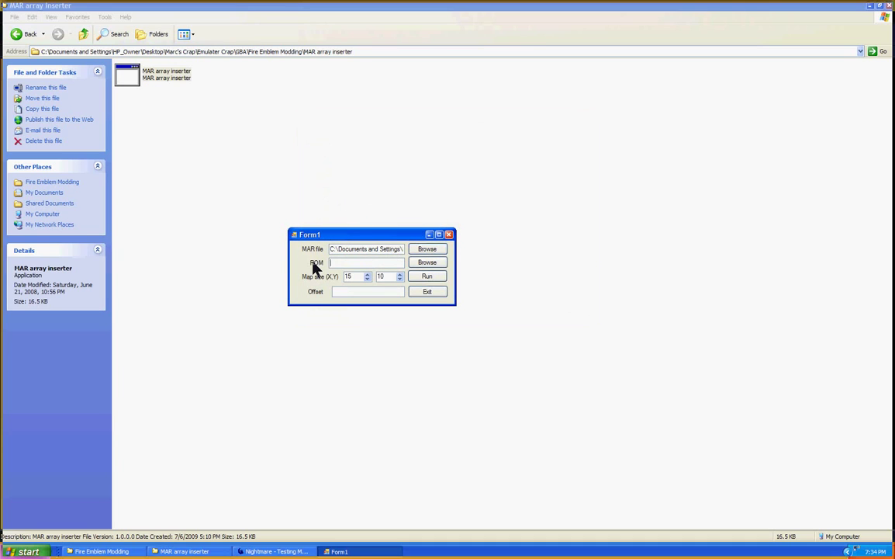
{"action": "left_click", "coordinate": [425, 264]}
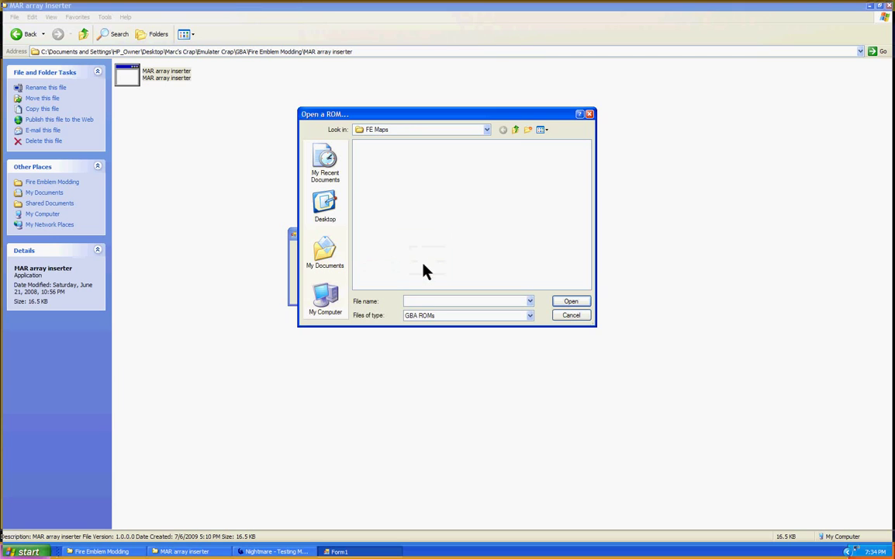
{"action": "left_click", "coordinate": [514, 130]}
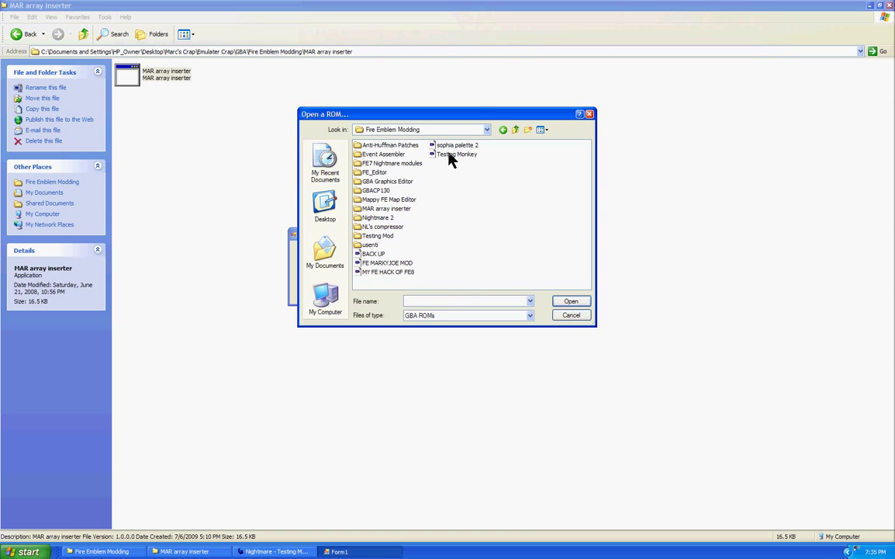
{"action": "double_click", "coordinate": [449, 154]}
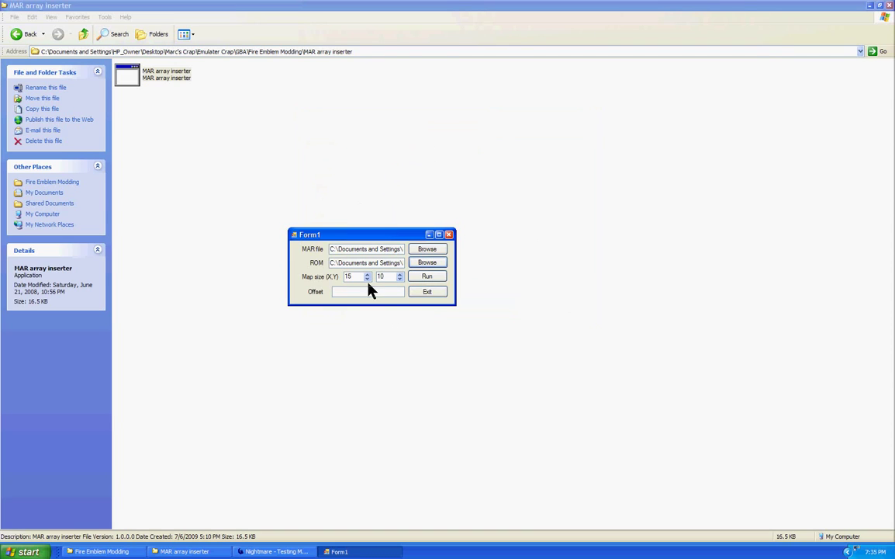
{"action": "double_click", "coordinate": [346, 277]}
{"action": "left_click", "coordinate": [351, 277]}
{"action": "left_click", "coordinate": [352, 277]}
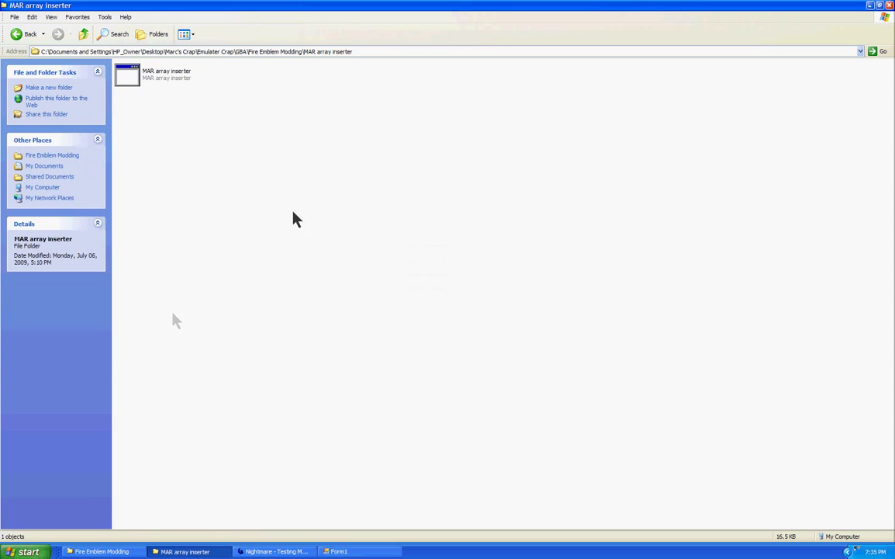
Step: Open Testing Monkey.gba from the Fire Emblem Modding folder in HxD and move the editor window toward the middle of the screen
{"action": "left_click", "coordinate": [47, 551]}
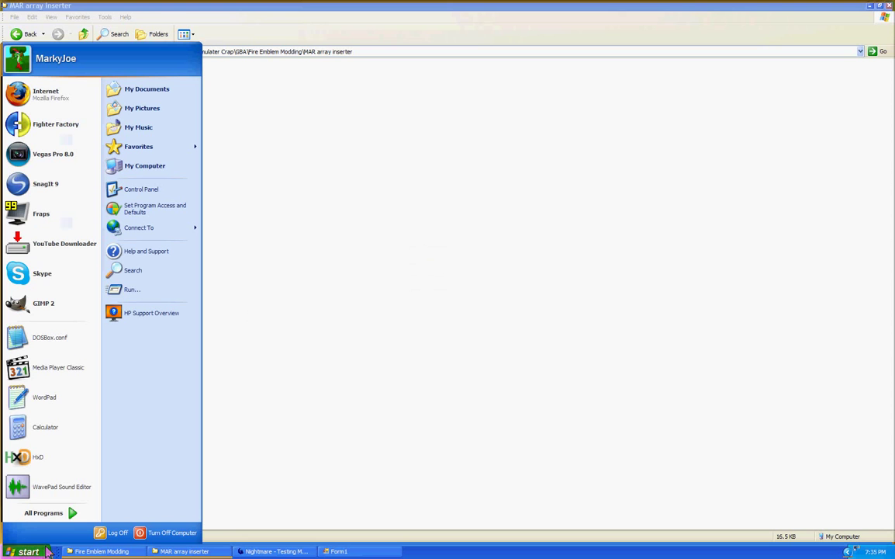
{"action": "left_click", "coordinate": [56, 458]}
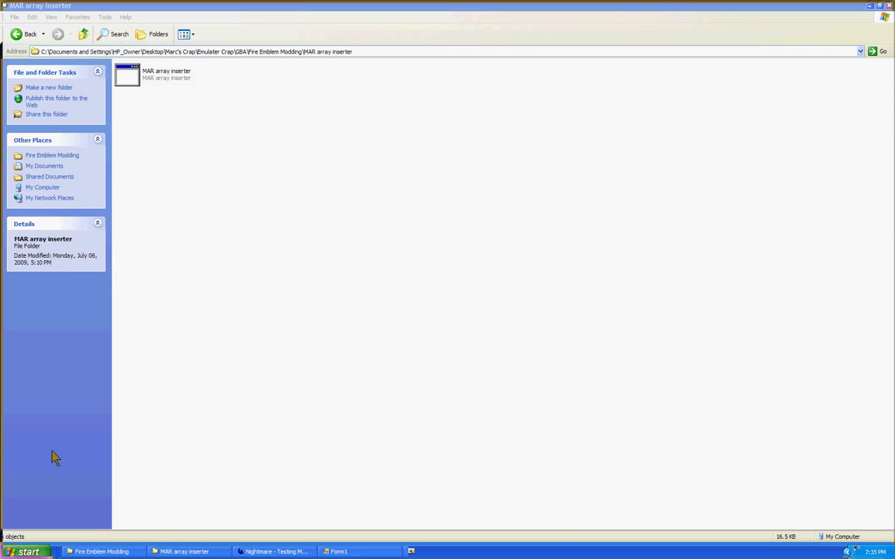
{"action": "left_click", "coordinate": [111, 223]}
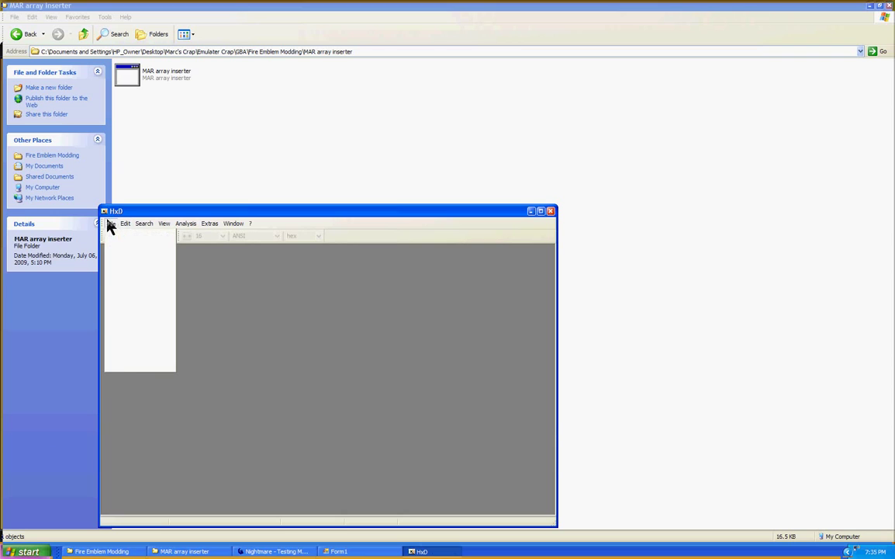
{"action": "left_click", "coordinate": [118, 243]}
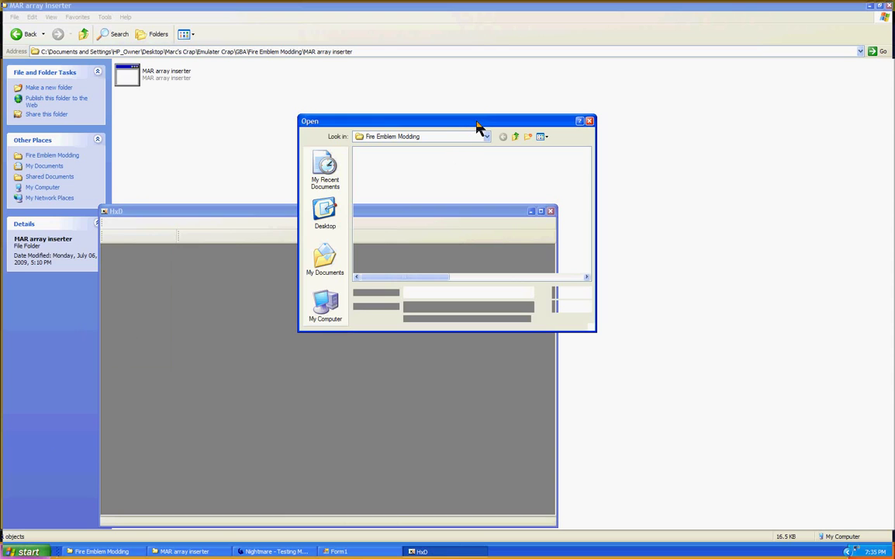
{"action": "left_click", "coordinate": [556, 278]}
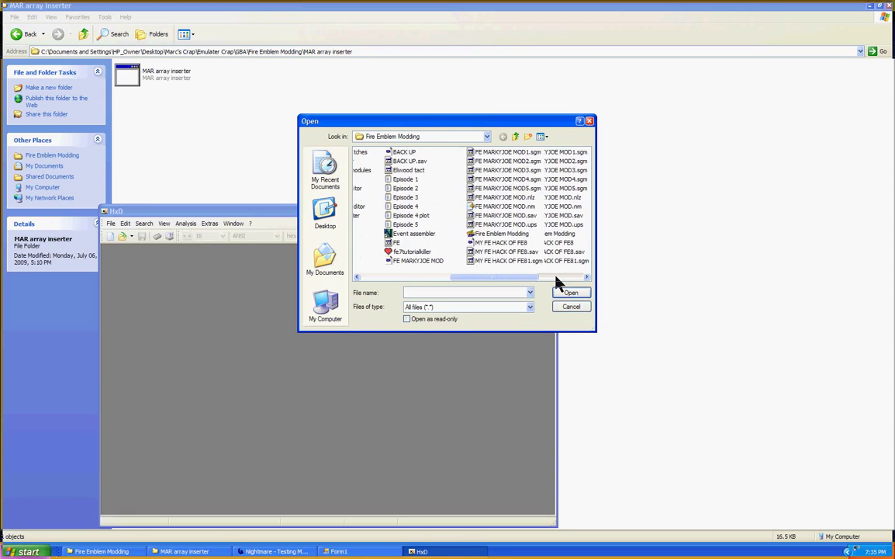
{"action": "left_click", "coordinate": [555, 278]}
{"action": "double_click", "coordinate": [541, 178]}
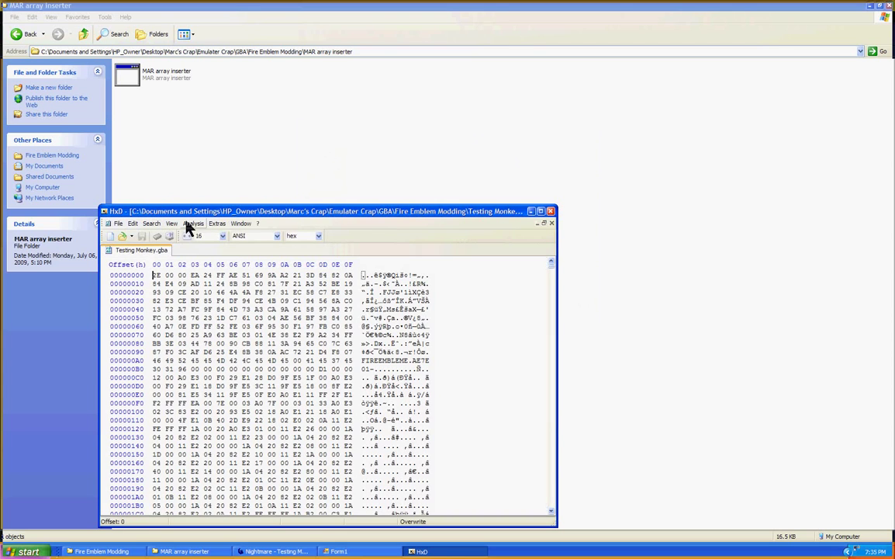
{"action": "left_click_drag", "start_coordinate": [252, 215], "coordinate": [339, 154]}
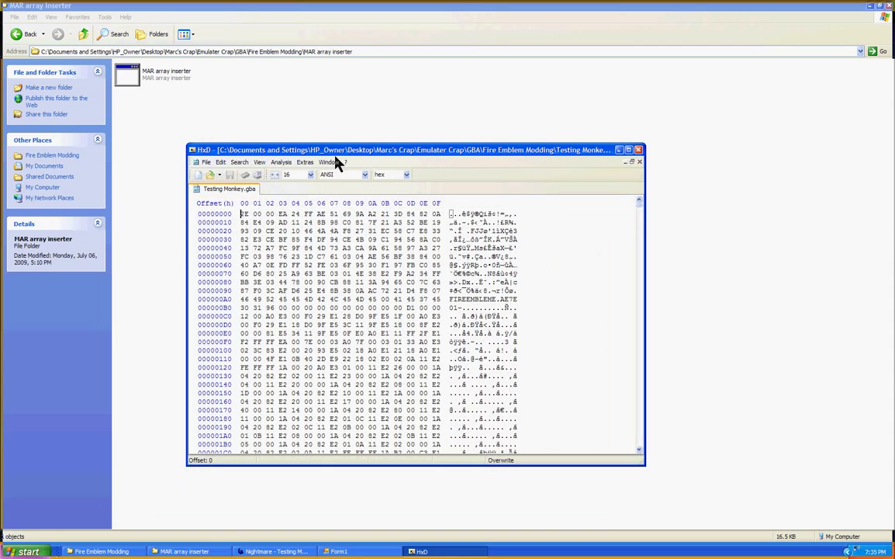
Step: Append a row of sixteen 00 bytes after the last byte of Testing Monkey.gba, starting at offset 01000000
{"action": "left_click_drag", "start_coordinate": [258, 222], "coordinate": [403, 320]}
{"action": "left_click", "coordinate": [317, 239]}
{"action": "left_click_drag", "start_coordinate": [640, 208], "coordinate": [646, 461]}
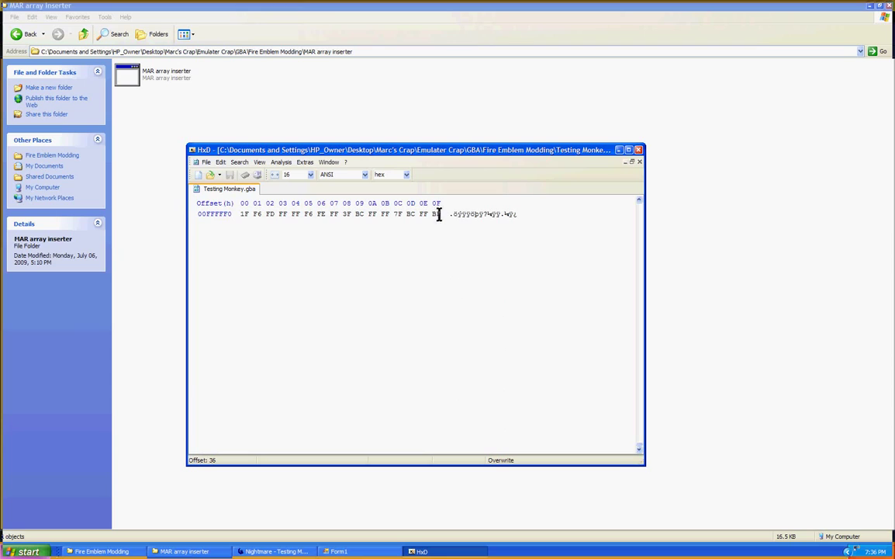
{"action": "left_click", "coordinate": [558, 241]}
{"action": "type", "text": "00 00 00 00 00 00 00"}
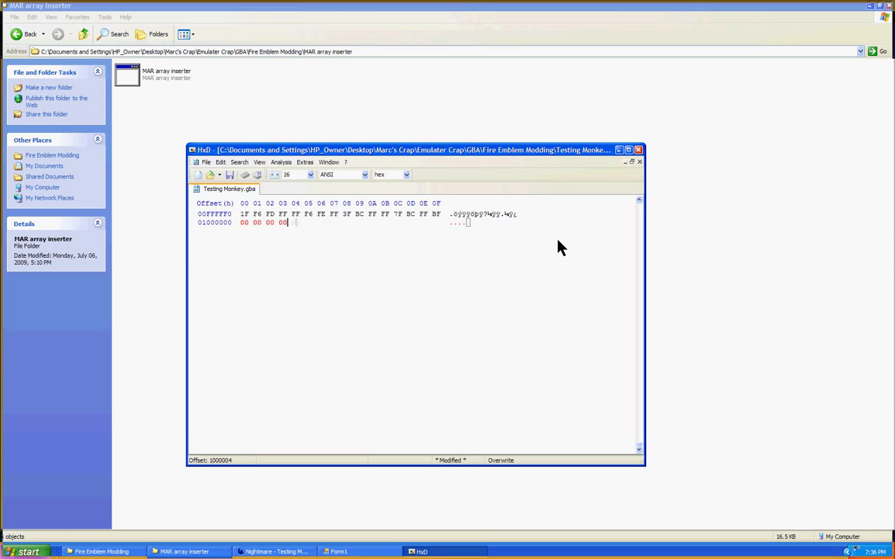
{"action": "type", "text": " 00 00 00 00 00 00 00 00 00"}
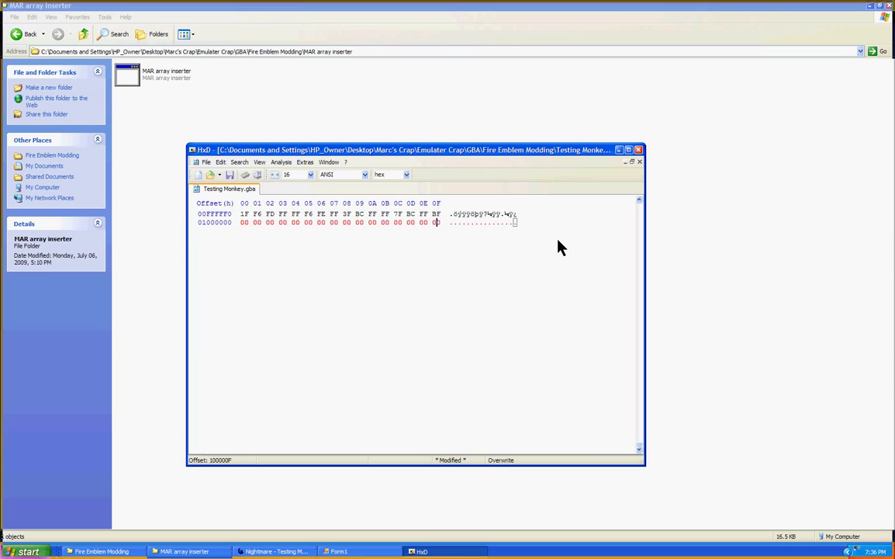
Step: Step back and forth through the appended row of zero bytes and examine the offset of its first byte
{"action": "key", "text": "Left"}
{"action": "key", "text": "Left"}
{"action": "key", "text": "Left"}
{"action": "key", "text": "Left"}
{"action": "key", "text": "Left"}
{"action": "key", "text": "Left"}
{"action": "key", "text": "Left"}
{"action": "key", "text": "Left"}
{"action": "key", "text": "Left"}
{"action": "key", "text": "Left"}
{"action": "key", "text": "Left"}
{"action": "key", "text": "Left"}
{"action": "key", "text": "Left"}
{"action": "key", "text": "Left"}
{"action": "key", "text": "Left"}
{"action": "key", "text": "Left"}
{"action": "key", "text": "Right"}
{"action": "key", "text": "Right"}
{"action": "key", "text": "Right"}
{"action": "key", "text": "Right"}
{"action": "key", "text": "Right"}
{"action": "key", "text": "Right"}
{"action": "key", "text": "Right"}
{"action": "key", "text": "Right"}
{"action": "key", "text": "Right"}
{"action": "key", "text": "Right"}
{"action": "key", "text": "Right"}
{"action": "key", "text": "Right"}
{"action": "key", "text": "Right"}
{"action": "key", "text": "Left"}
{"action": "key", "text": "Left"}
{"action": "key", "text": "Left"}
{"action": "key", "text": "Left"}
{"action": "key", "text": "Left"}
{"action": "key", "text": "Left"}
{"action": "key", "text": "Left"}
{"action": "key", "text": "Left"}
{"action": "key", "text": "Left"}
{"action": "key", "text": "Left"}
{"action": "key", "text": "Left"}
{"action": "key", "text": "Left"}
{"action": "key", "text": "Left"}
{"action": "key", "text": "Left"}
{"action": "key", "text": "Left"}
{"action": "key", "text": "Left"}
Step: Switch to the MAR array inserter, set the offset to 01000000 and try to run the insertion
{"action": "left_click", "coordinate": [341, 551]}
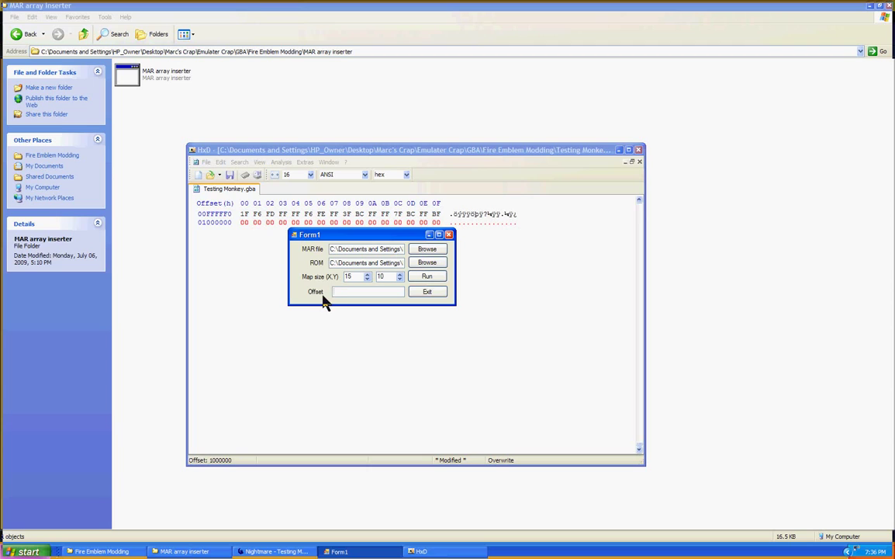
{"action": "left_click", "coordinate": [281, 311]}
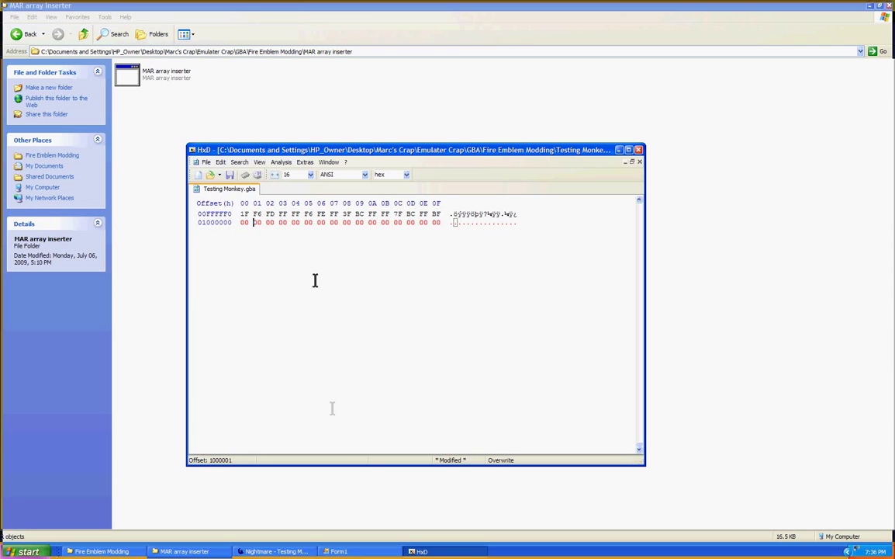
{"action": "key", "text": "alt+Tab"}
{"action": "type", "text": "01"}
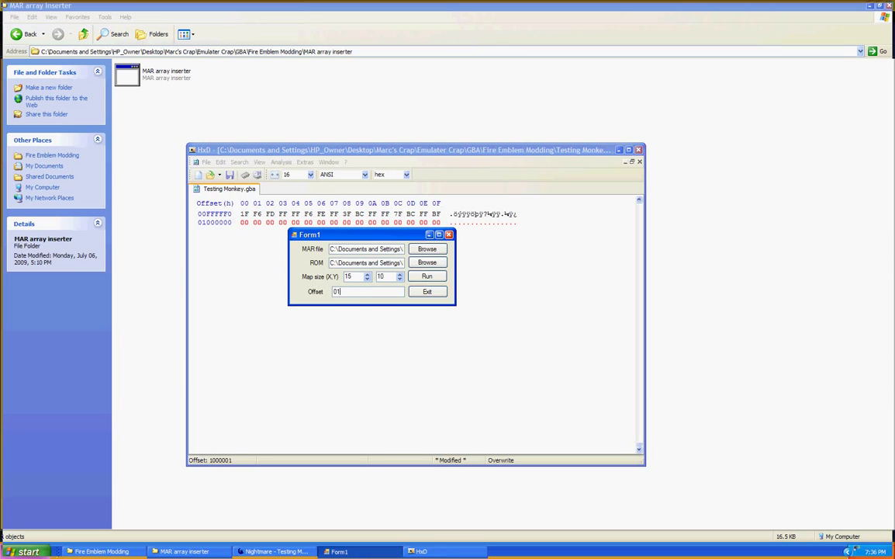
{"action": "type", "text": "000000"}
{"action": "left_click", "coordinate": [428, 276]}
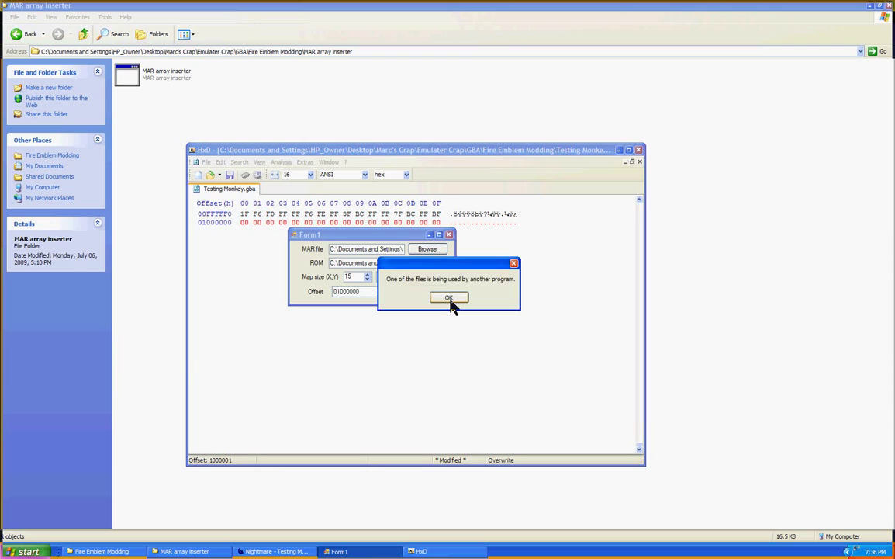
{"action": "left_click", "coordinate": [455, 304]}
Step: Close HxD without saving the changes to Testing Monkey.gba and run the map insertion again in the MAR array inserter
{"action": "left_click", "coordinate": [548, 152]}
{"action": "left_click", "coordinate": [638, 150]}
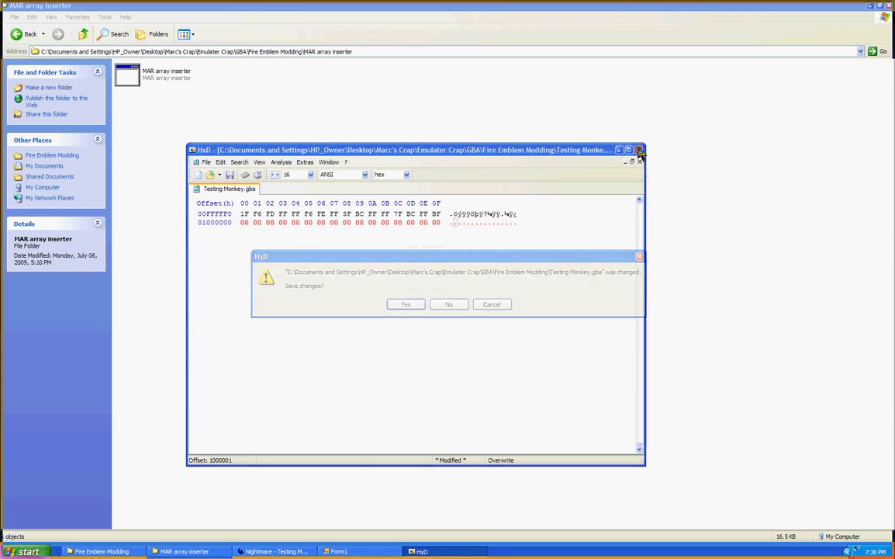
{"action": "left_click", "coordinate": [448, 305]}
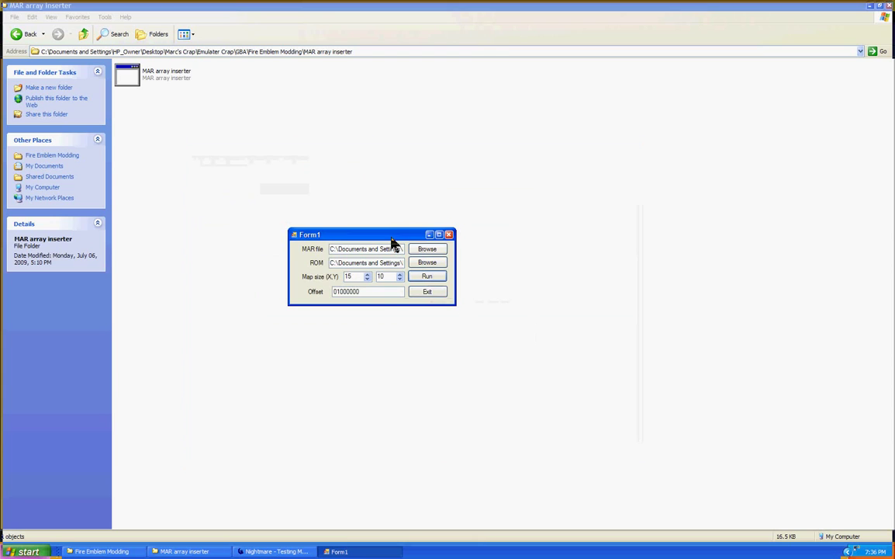
{"action": "left_click_drag", "start_coordinate": [389, 237], "coordinate": [351, 190]}
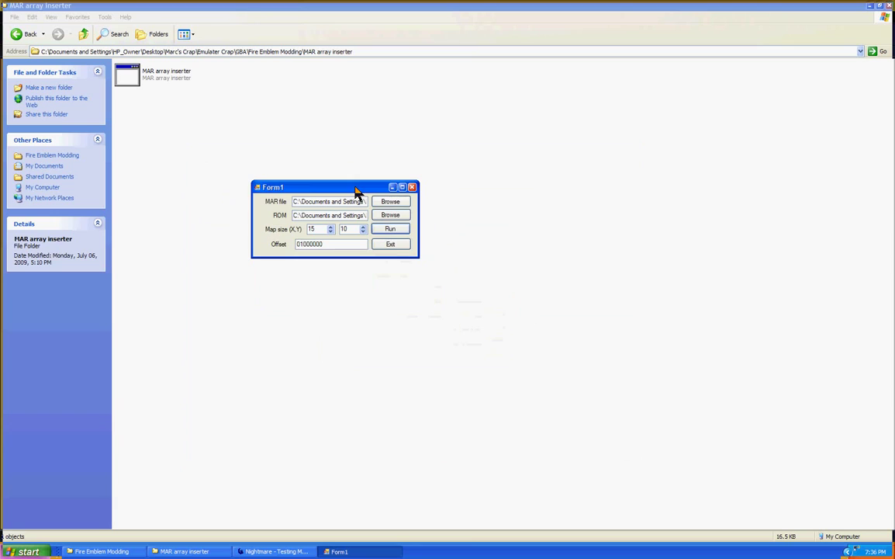
{"action": "left_click", "coordinate": [393, 231]}
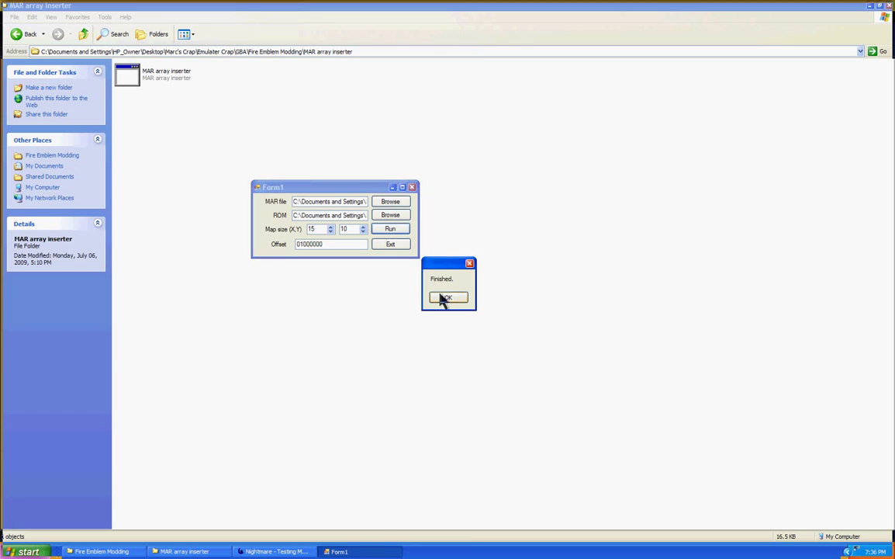